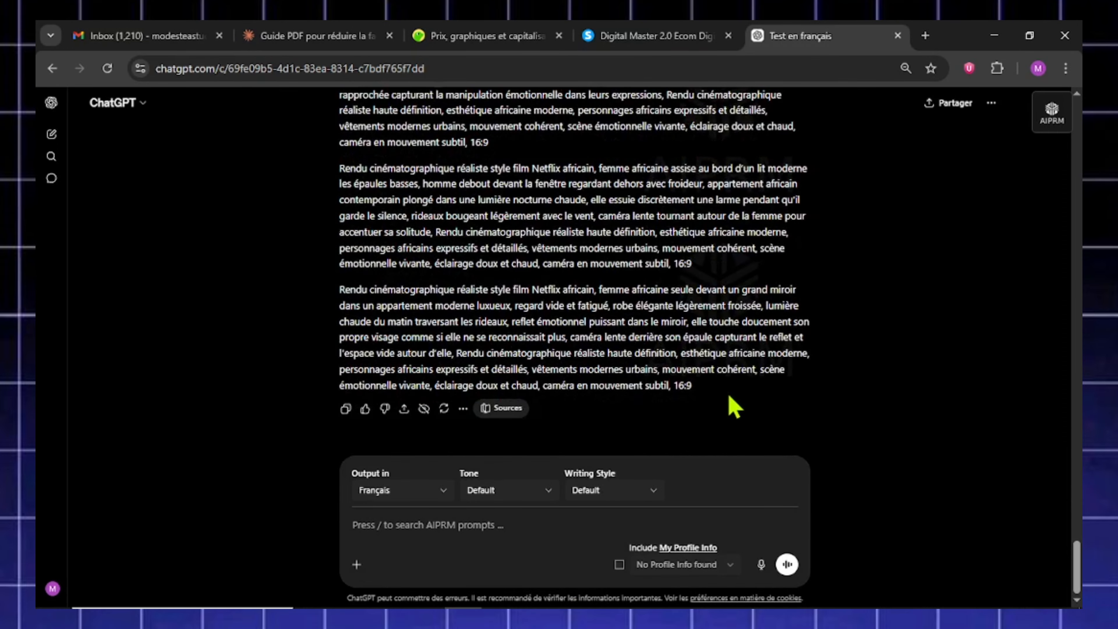
Select and copy the whole block of visual prompts in the ChatGPT reply, from the heading "PROMPTS VISUELS" to the last prompt.
drag(731, 405, 444, 42)
click(477, 253)
scroll(476, 254, down, 11)
scroll(476, 254, down, 3)
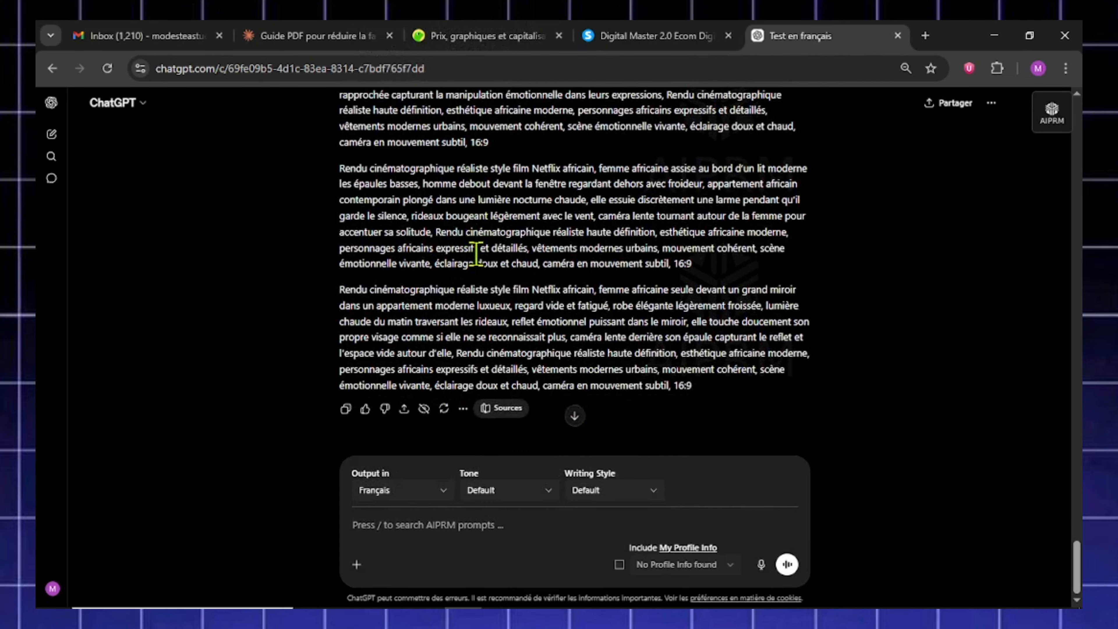
drag(697, 389, 360, 441)
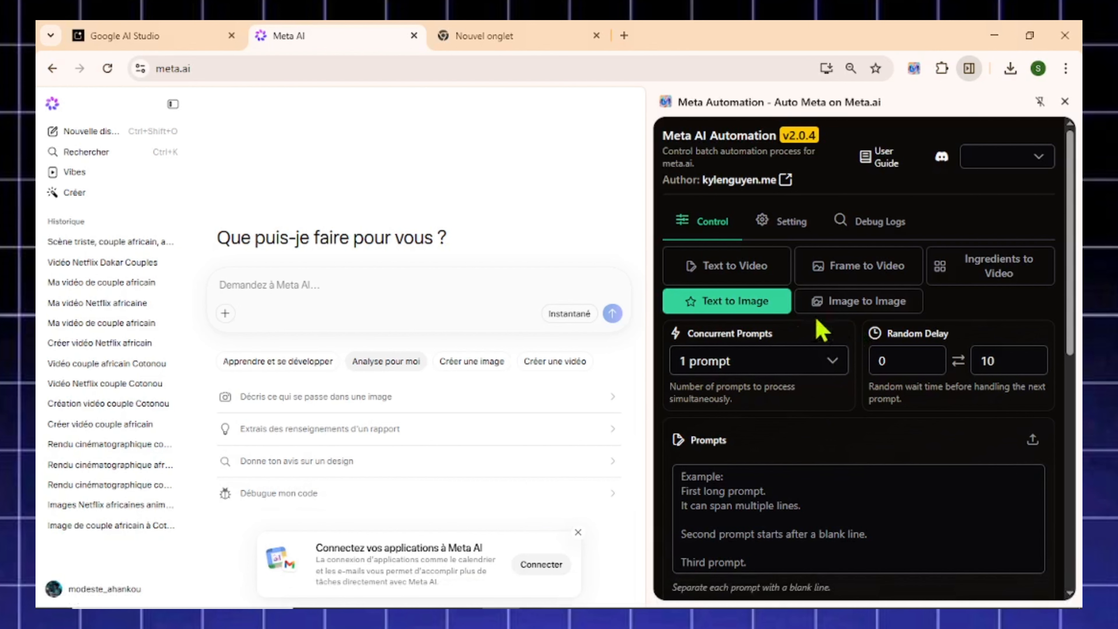
In Meta AI, enter the copied visual prompts into Meta Automation's prompt box in Text to Image mode.
click(788, 304)
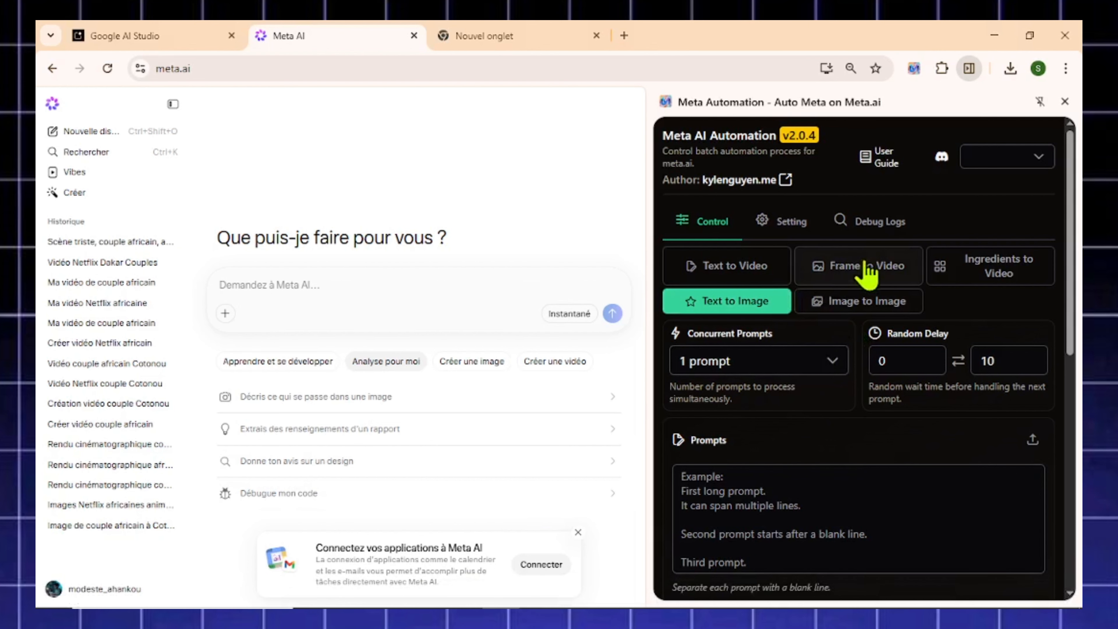
click(823, 521)
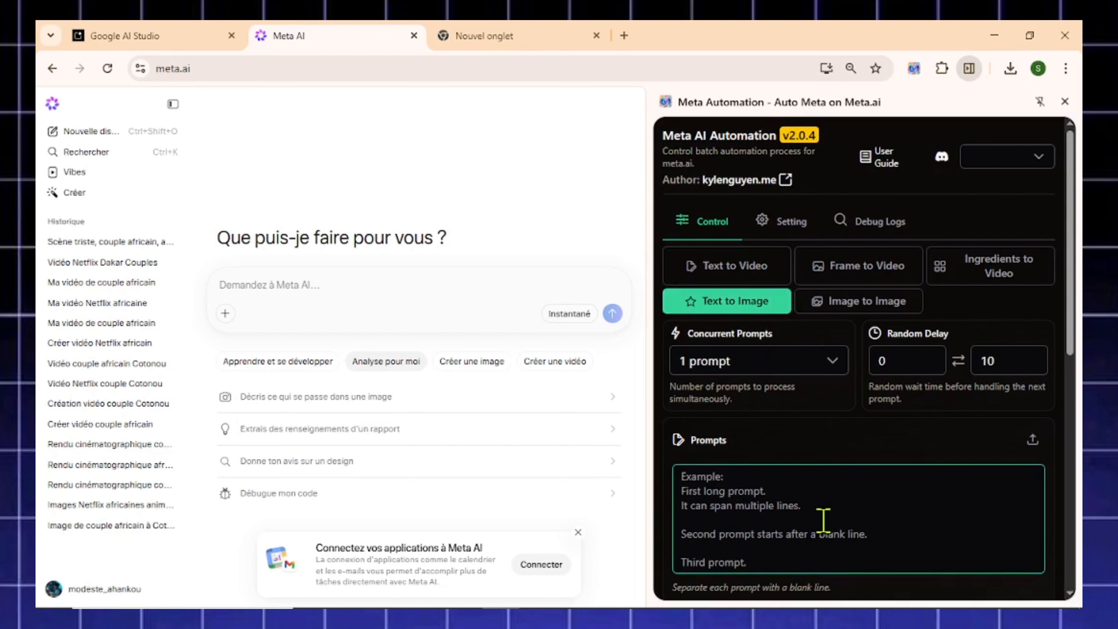
key(ctrl+v)
scroll(831, 281, down, 10)
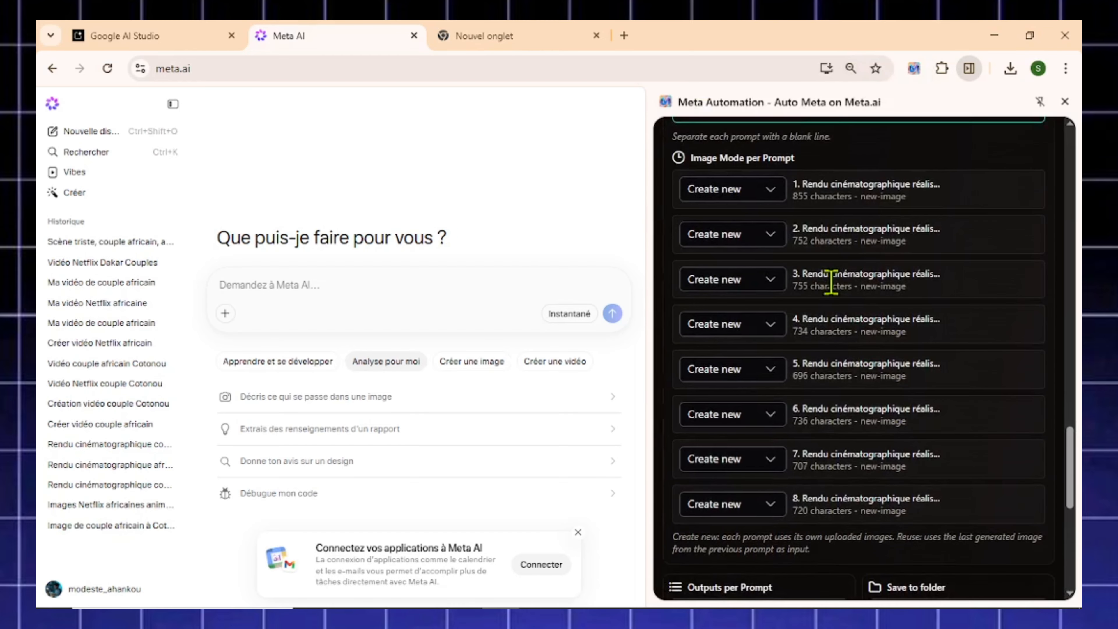
scroll(883, 504, up, 1)
scroll(885, 511, down, 2)
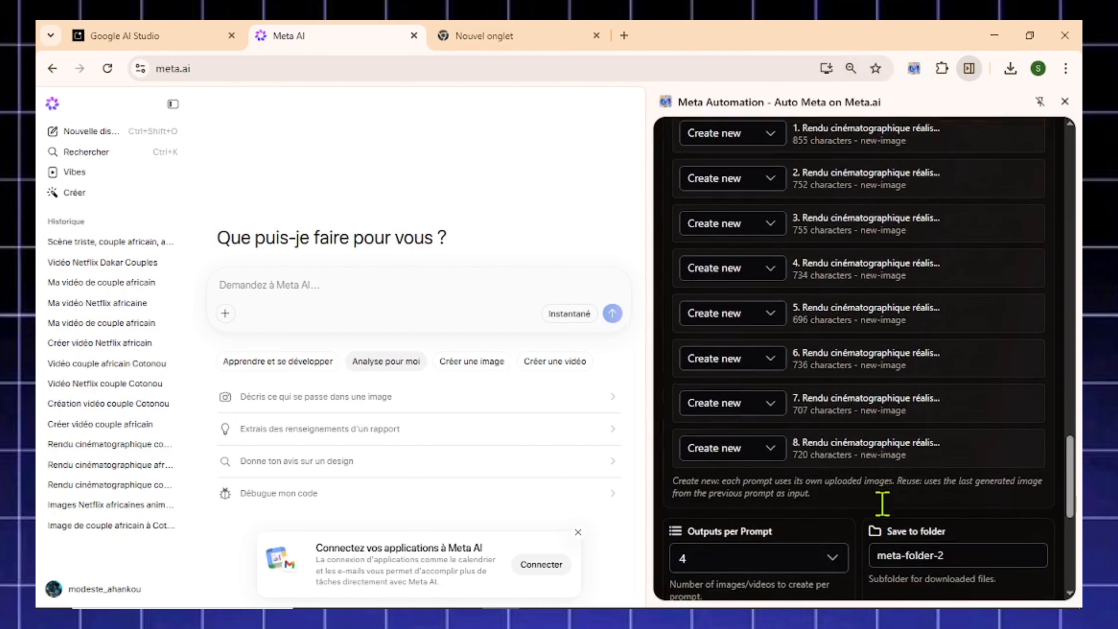
Set the download subfolder to "image 1.1" and run the image generation batch.
click(943, 553)
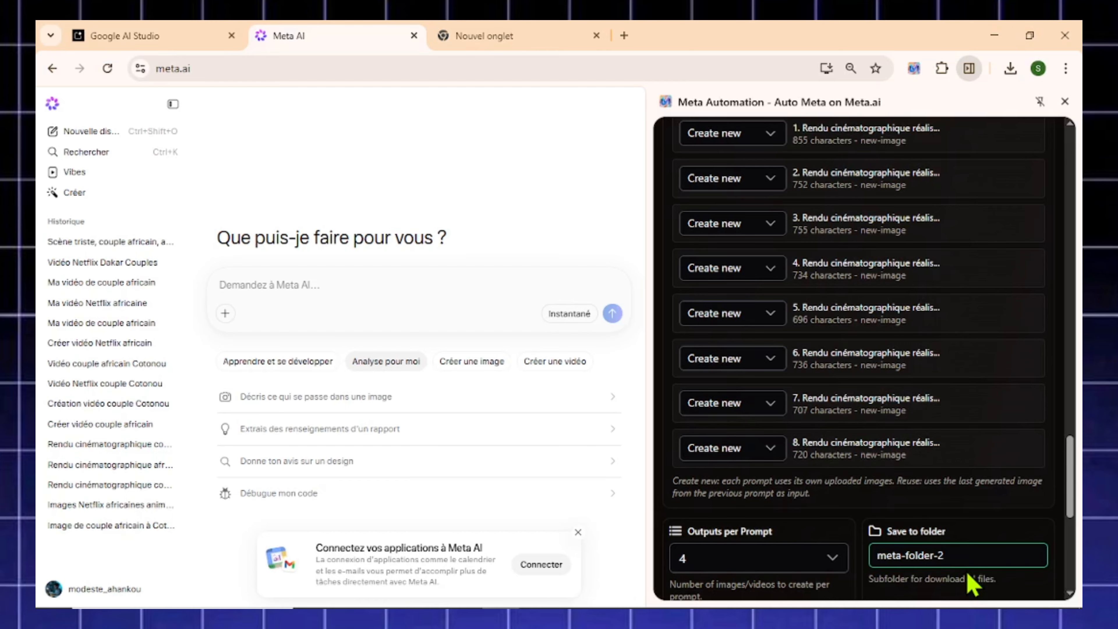
triple_click(959, 551)
text(image)
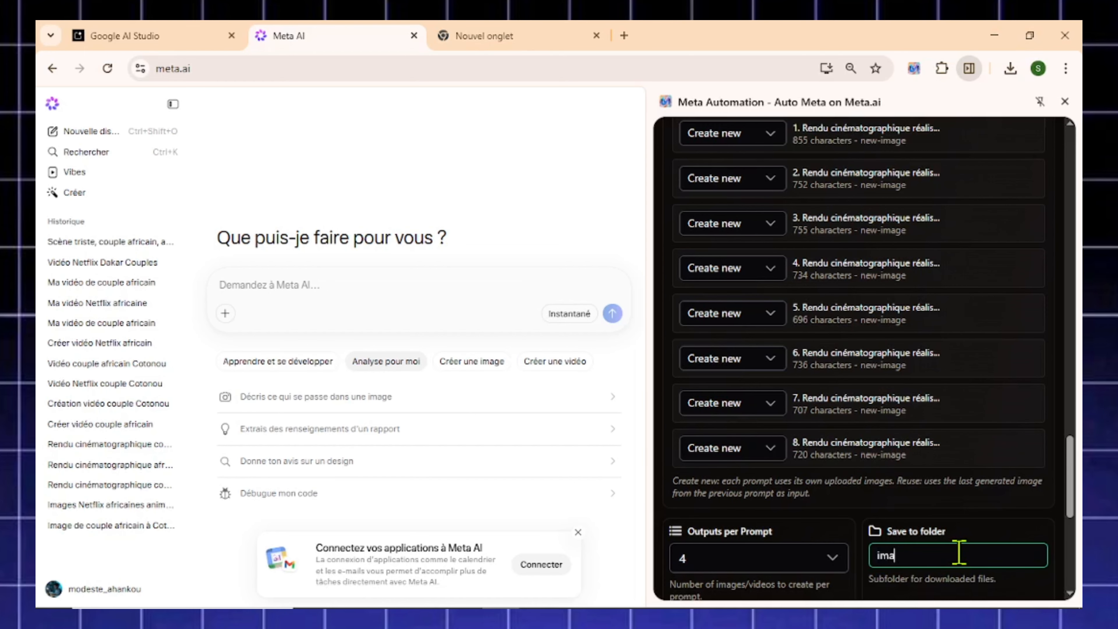
text( 1.1)
scroll(938, 564, down, 9)
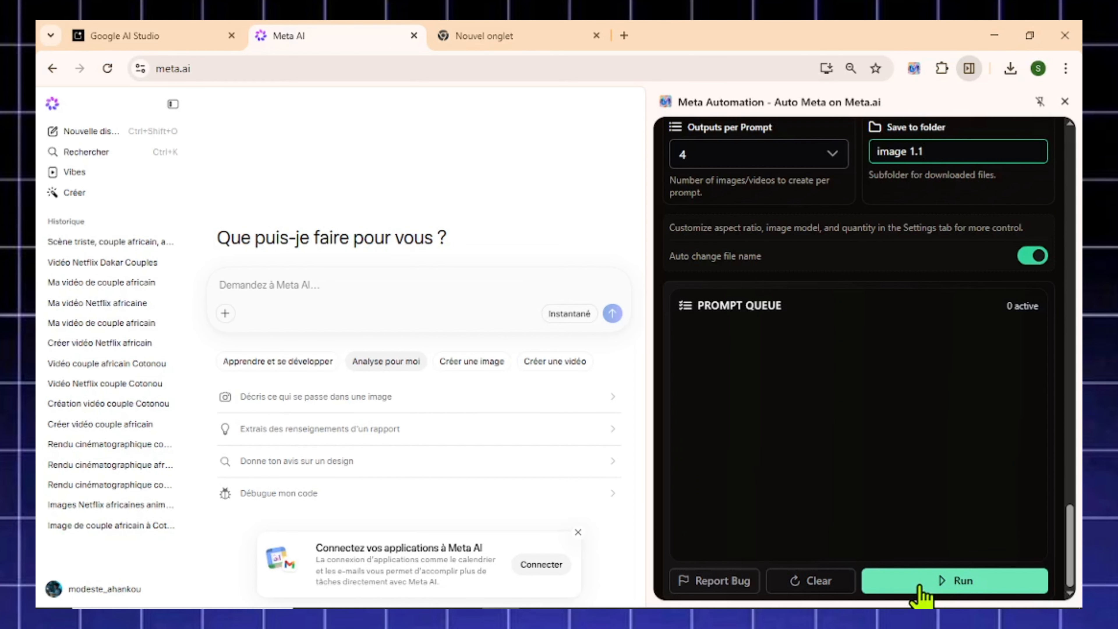
click(924, 593)
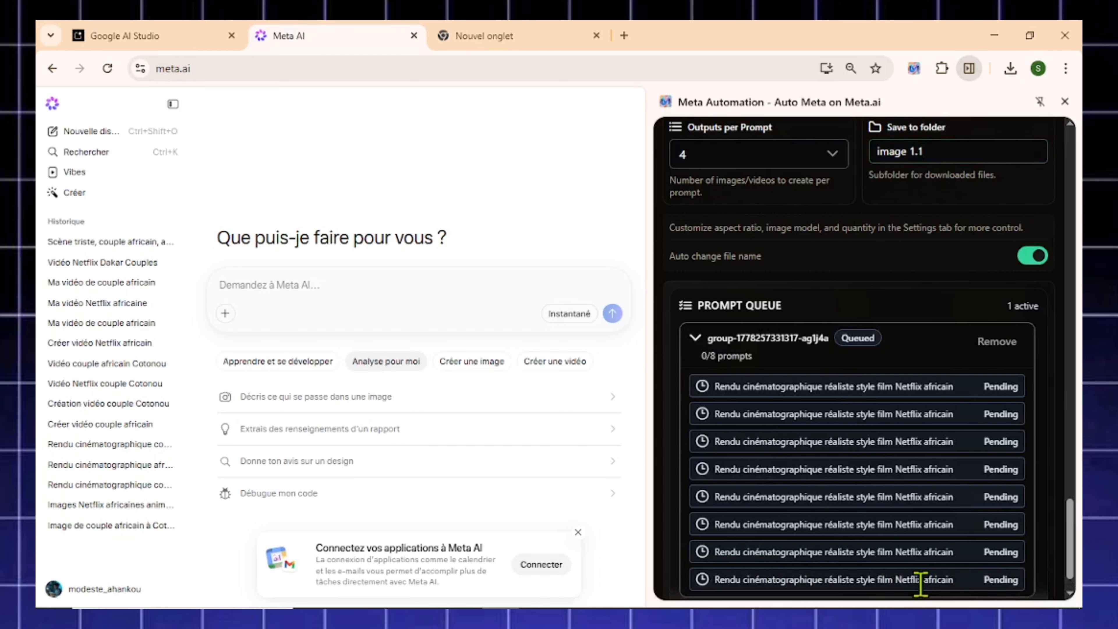
key(ctrl+minus)
key(ctrl+minus)
key(ctrl+minus)
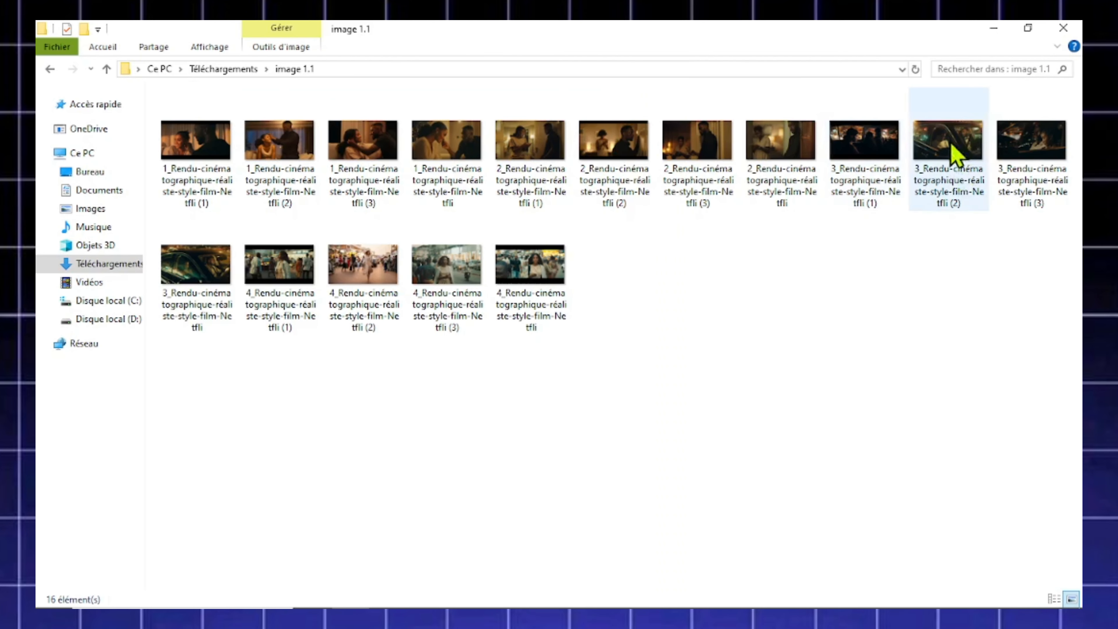
Close the window of the "image 1.1" folder and reload the Meta Automation side panel.
click(1030, 36)
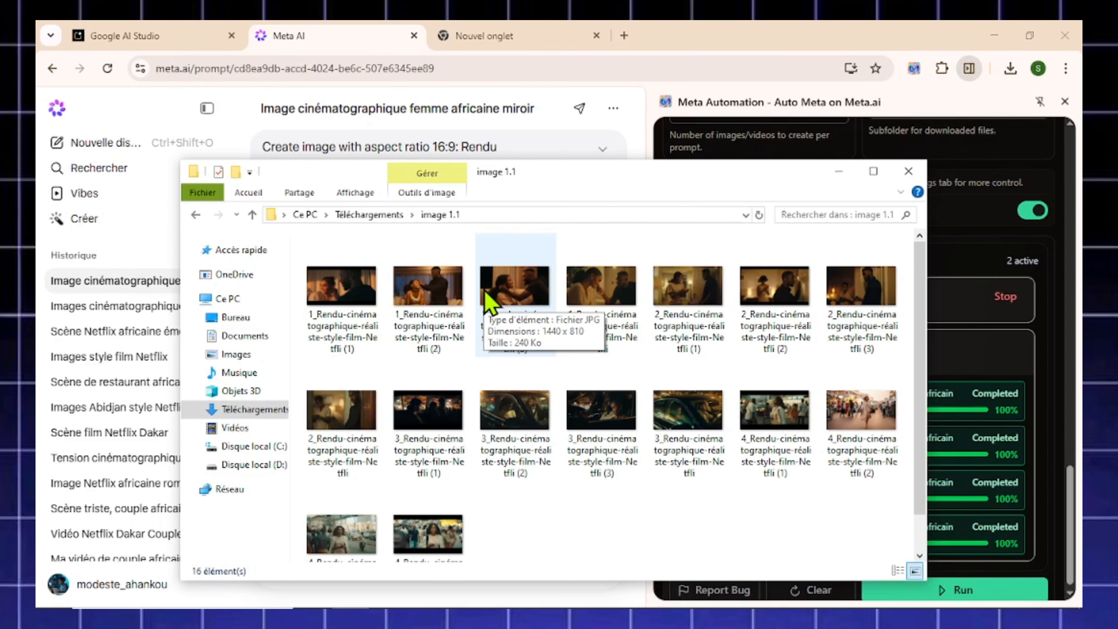
click(908, 171)
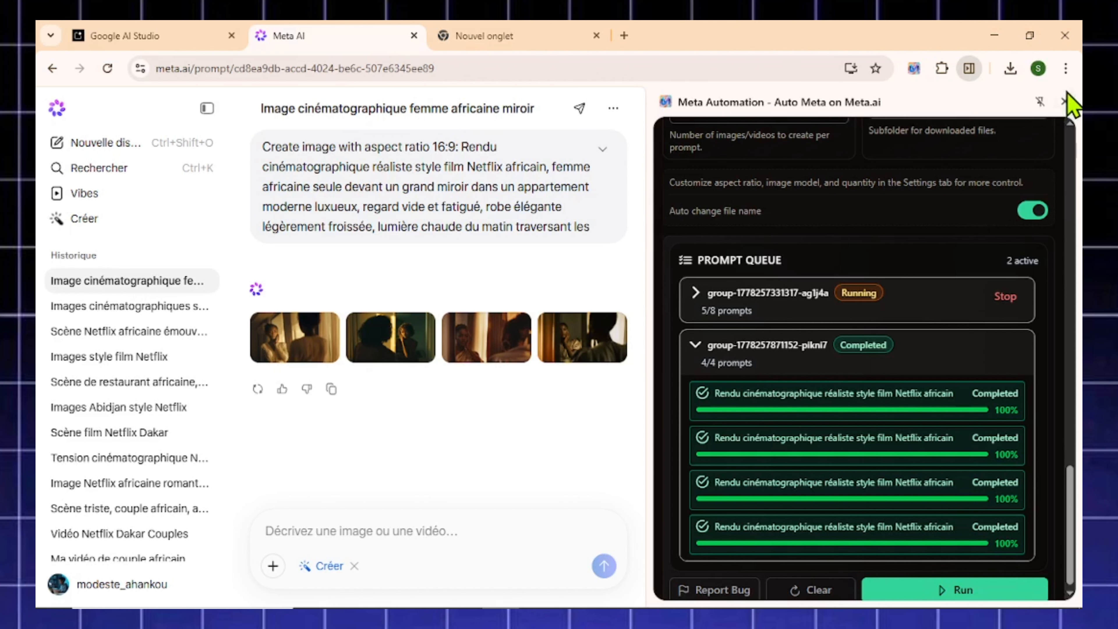
click(1066, 102)
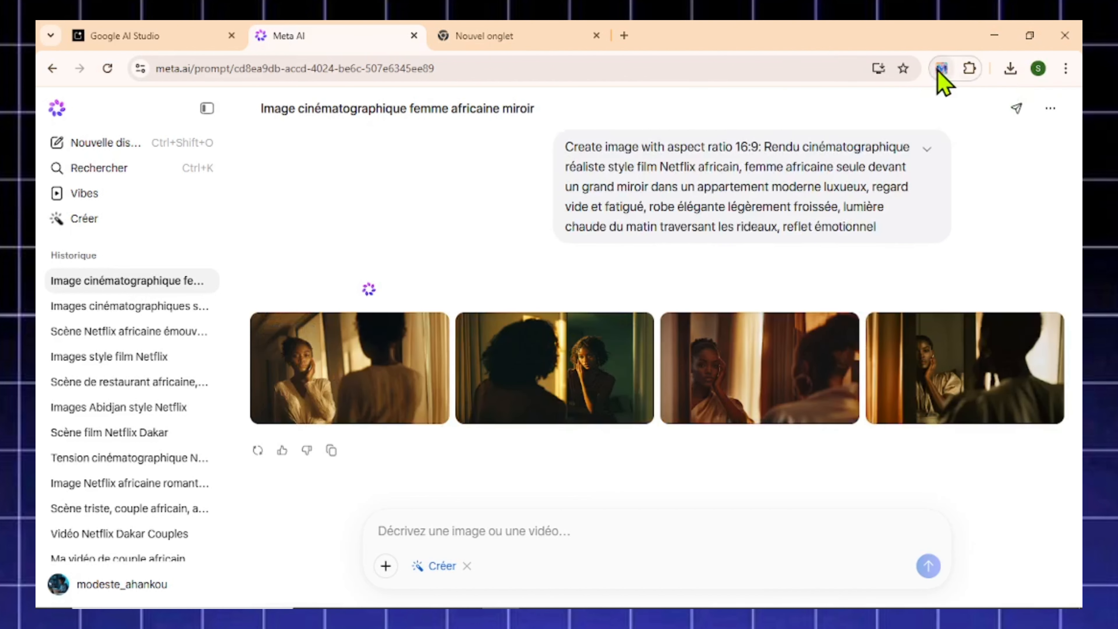
click(938, 69)
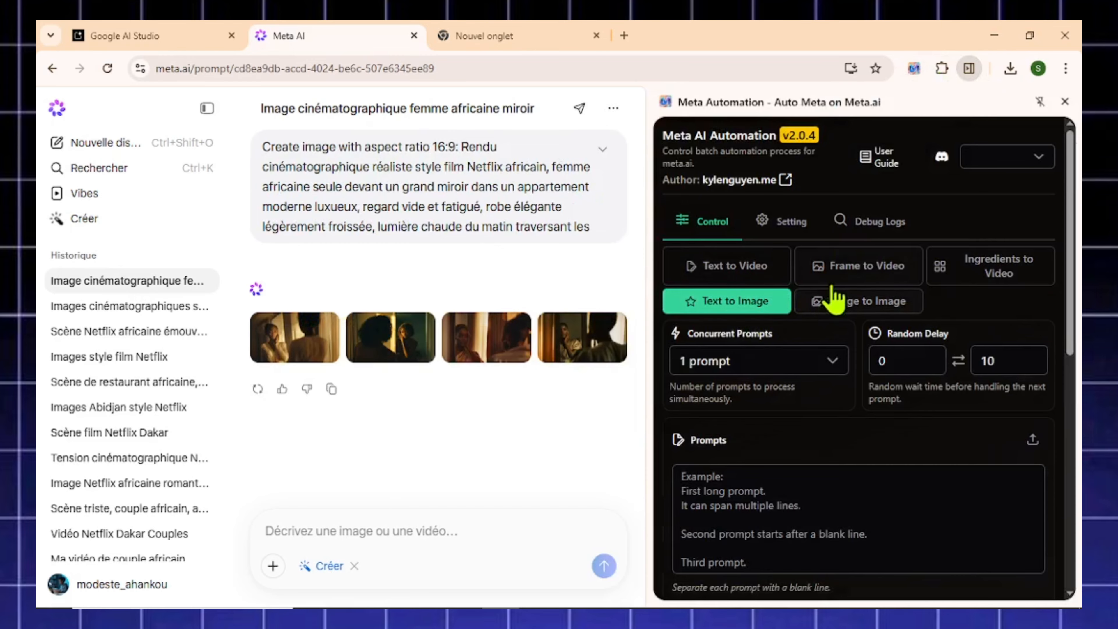
Switch Meta Automation to Frame to Video mode and upload eight generated images, one for each prompt.
click(842, 282)
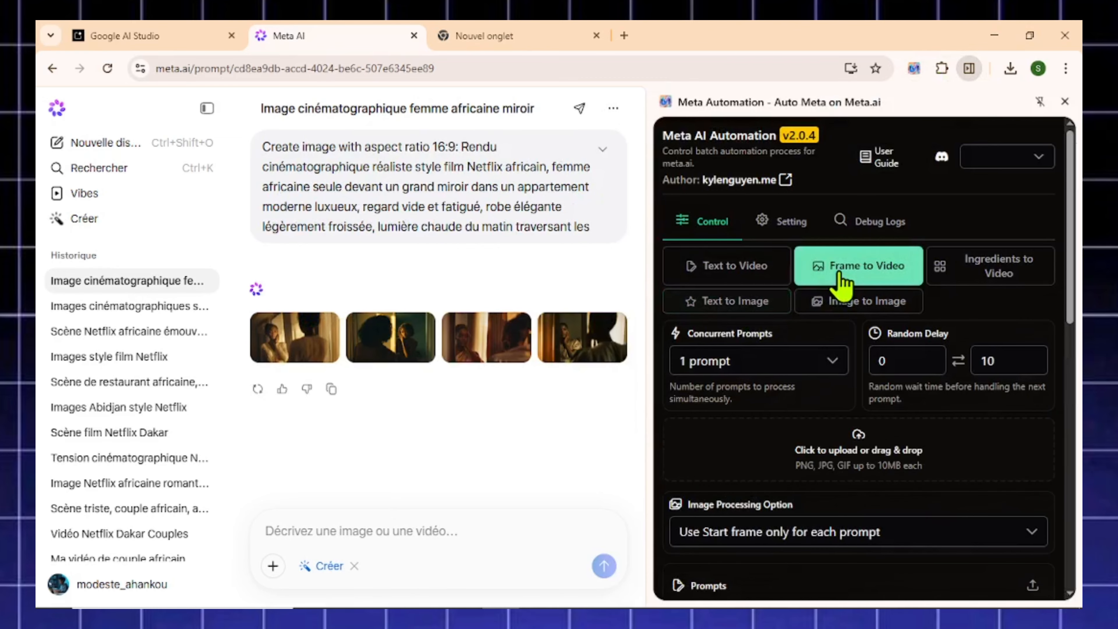
click(844, 451)
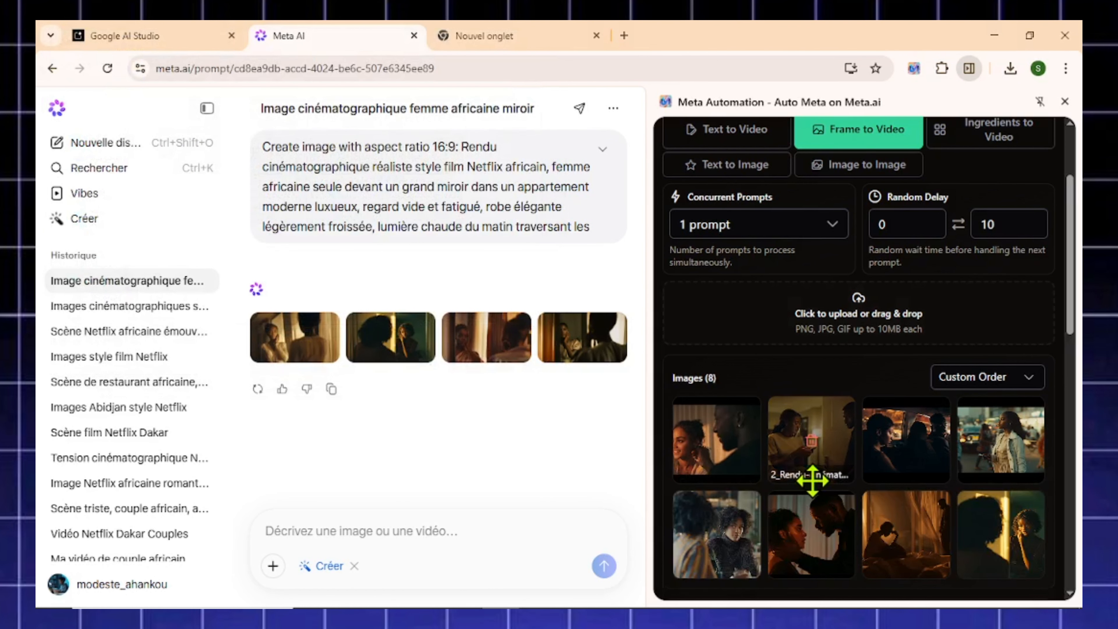
scroll(812, 480, down, 5)
scroll(816, 492, up, 2)
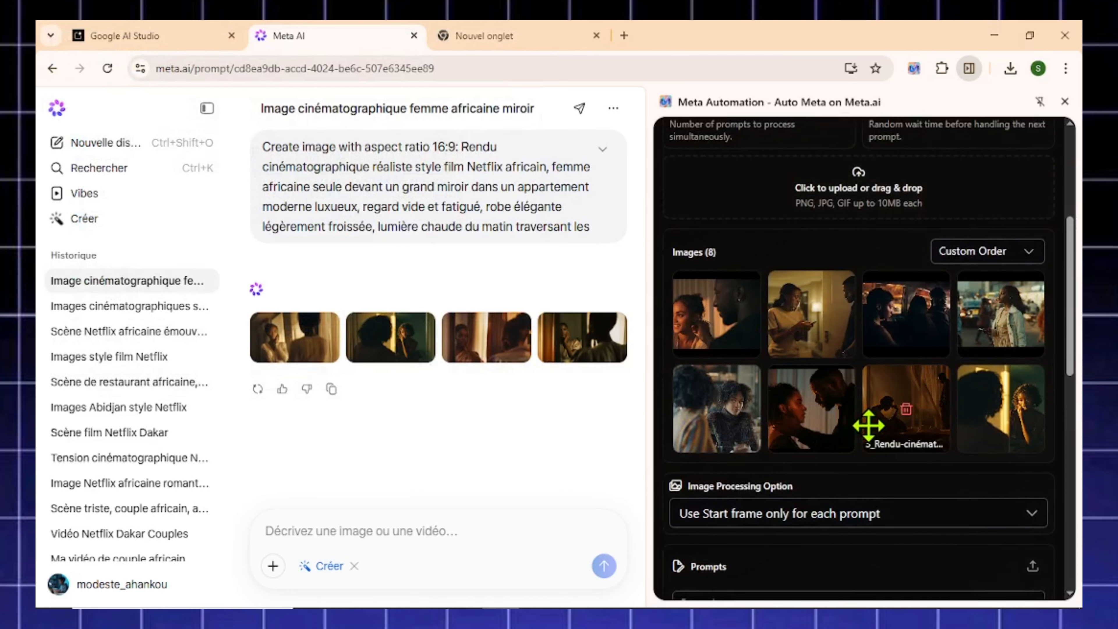
scroll(770, 559, down, 3)
Copy the selected visual prompts again from ChatGPT and paste them into the Frame to Video prompt box.
click(791, 494)
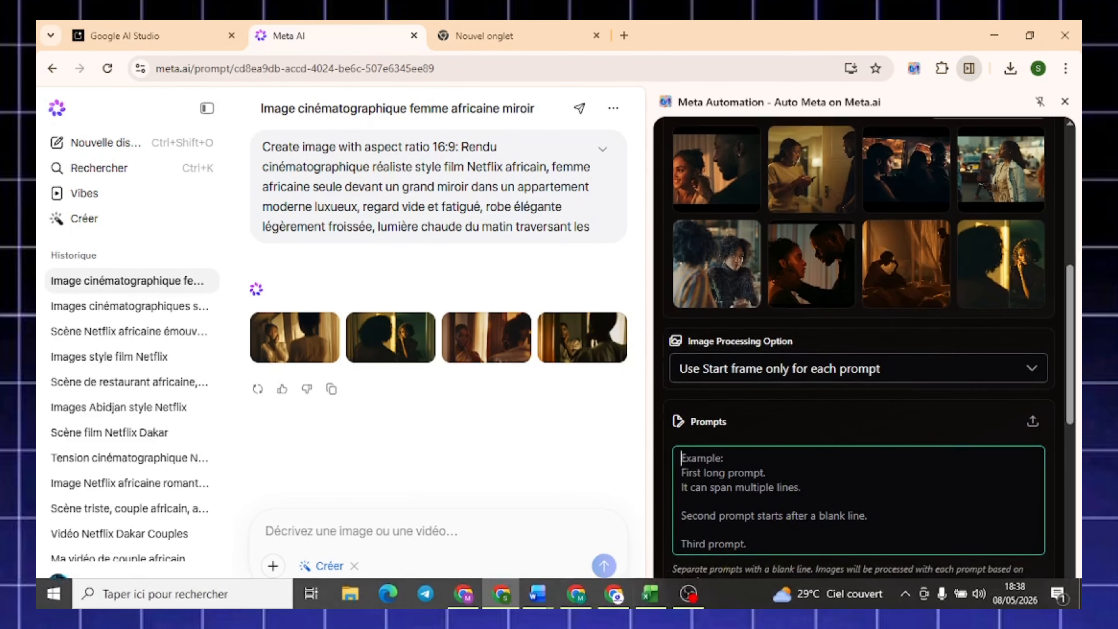
mouse_move(577, 600)
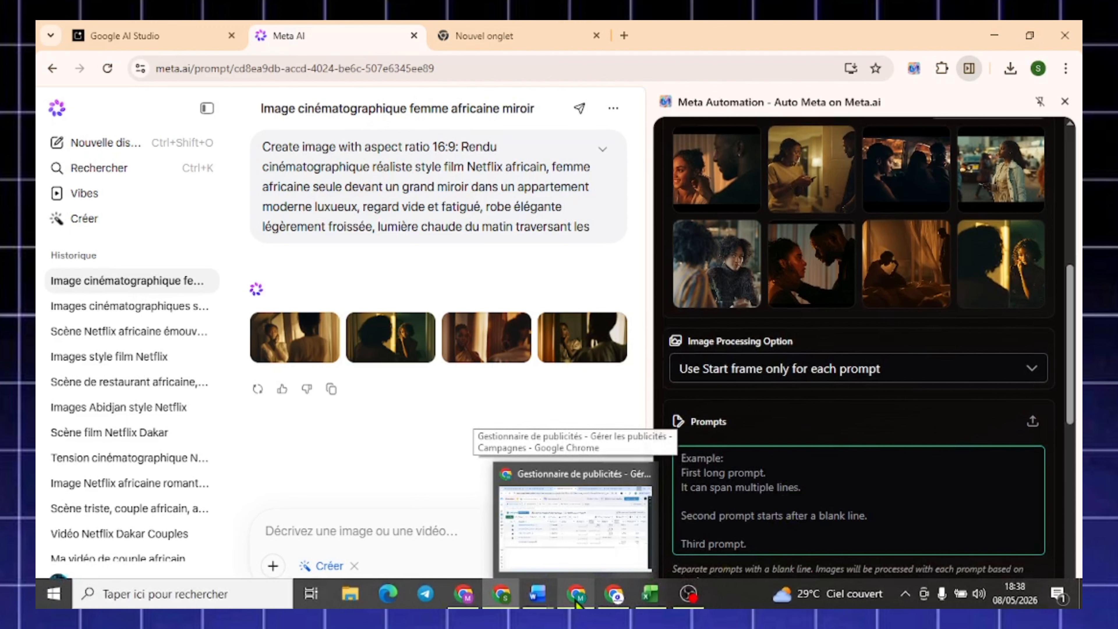
click(458, 602)
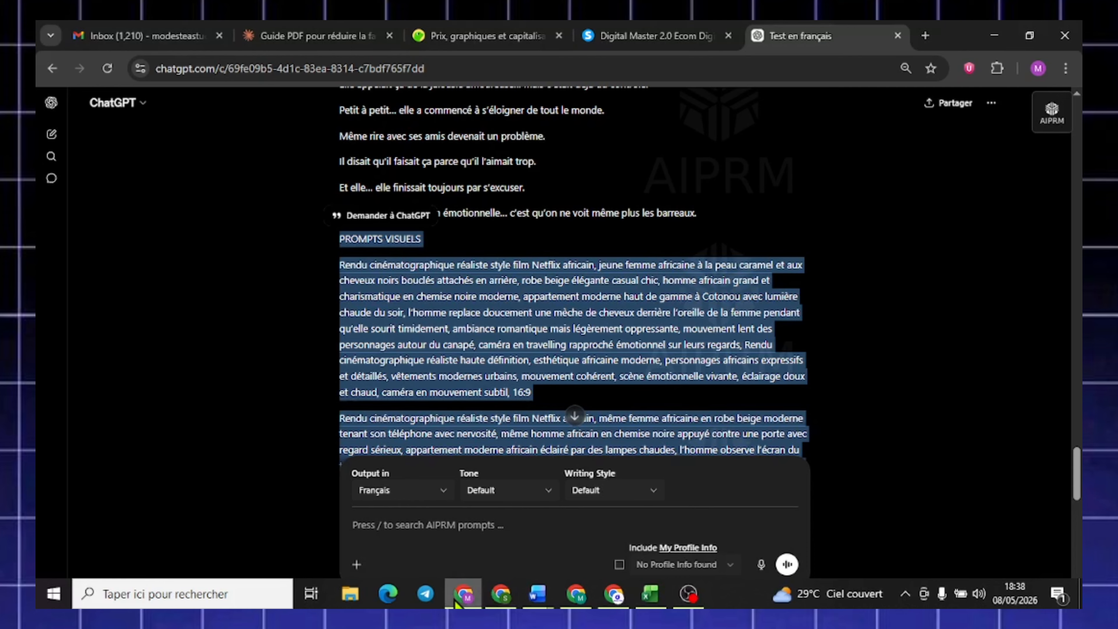
right_click(443, 359)
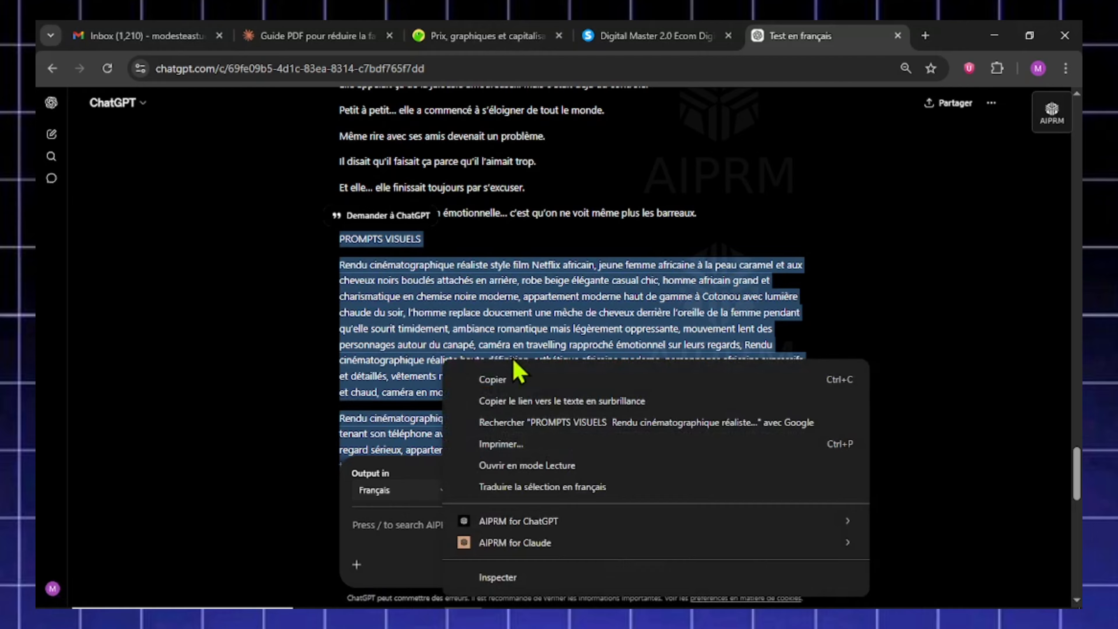
click(518, 376)
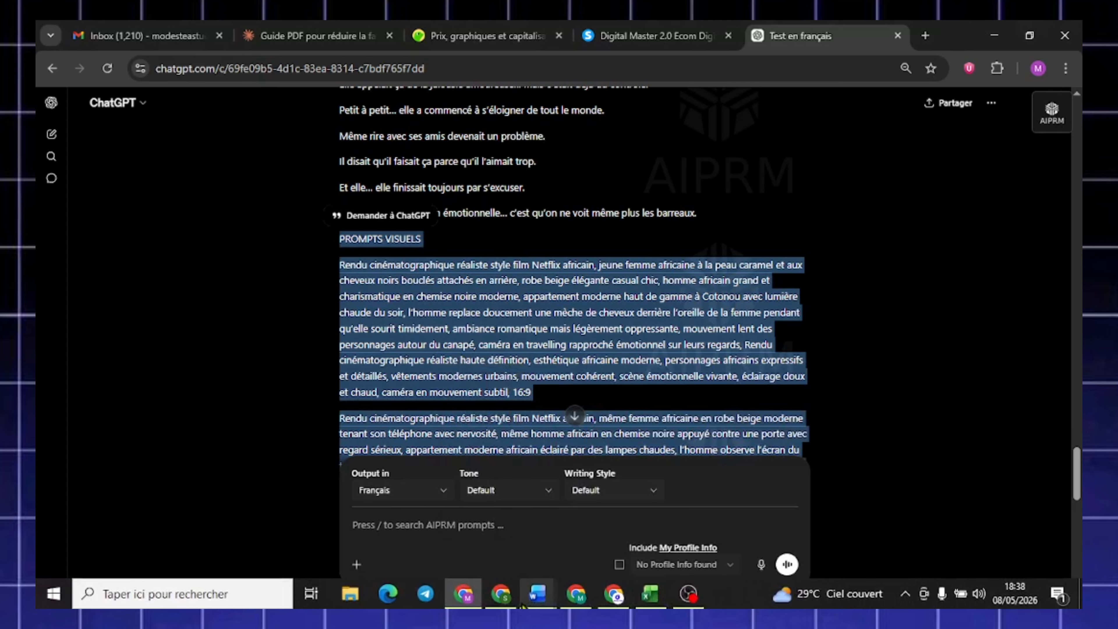
click(489, 602)
scroll(773, 462, up, 10)
scroll(738, 425, down, 15)
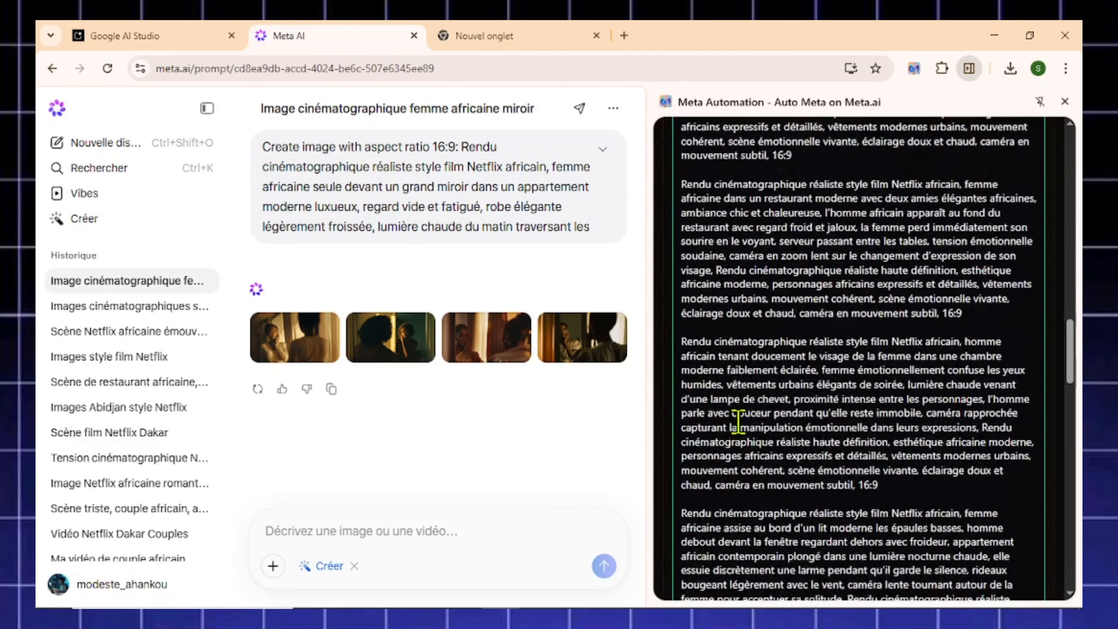
scroll(738, 422, down, 15)
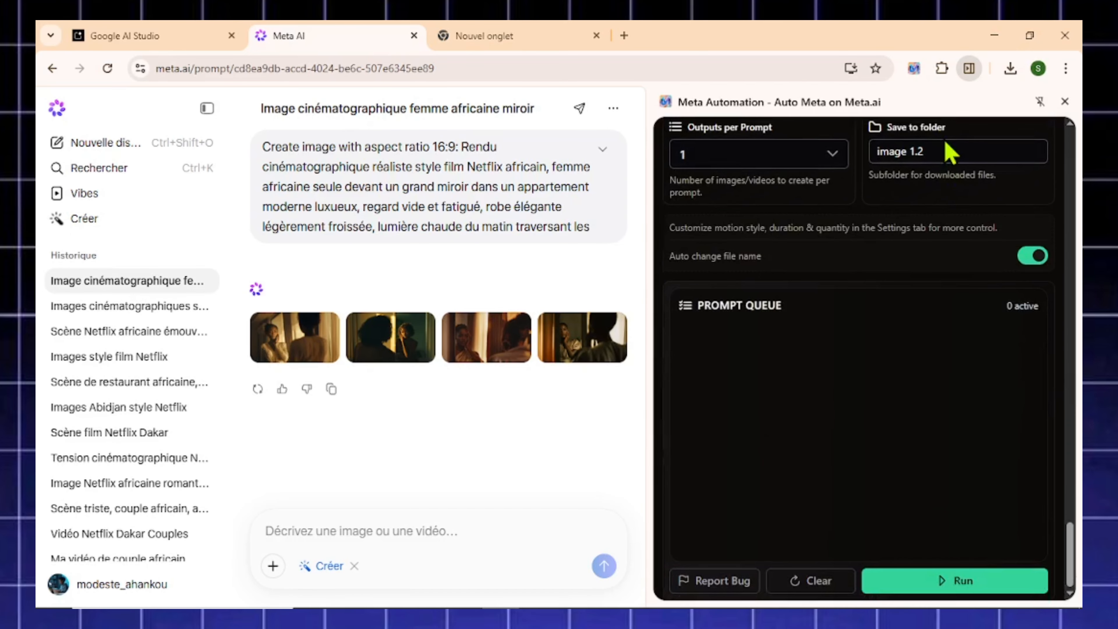
Set the download subfolder to "video 1.1" and run the video generation batch.
click(934, 152)
key(ctrl+shift+Left)
key(ctrl+shift+Left)
text(v)
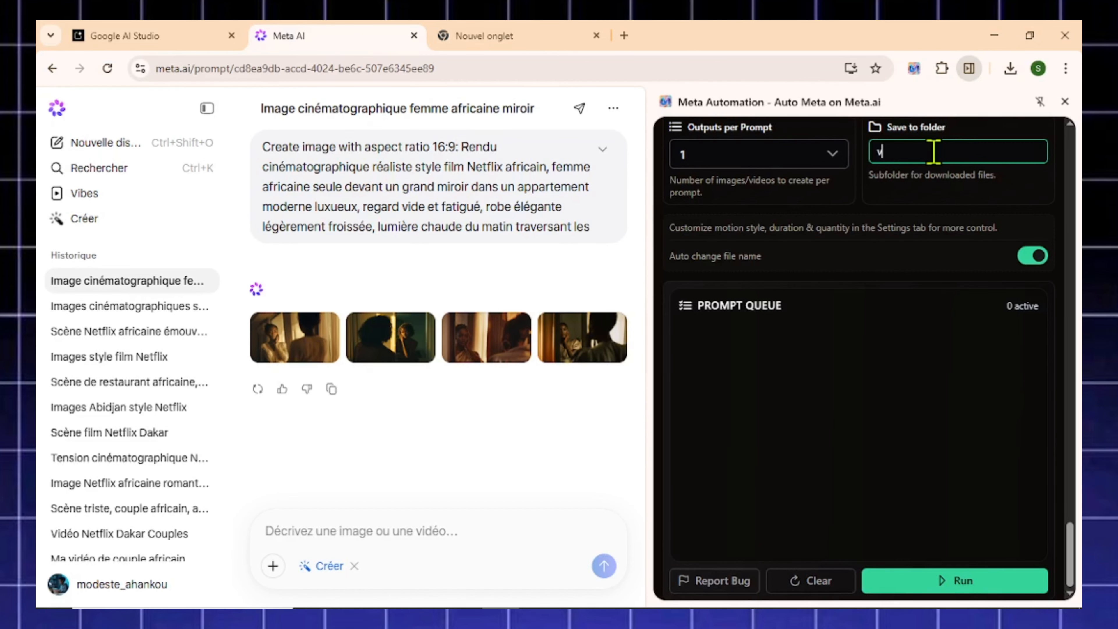
text(ideo 1.1)
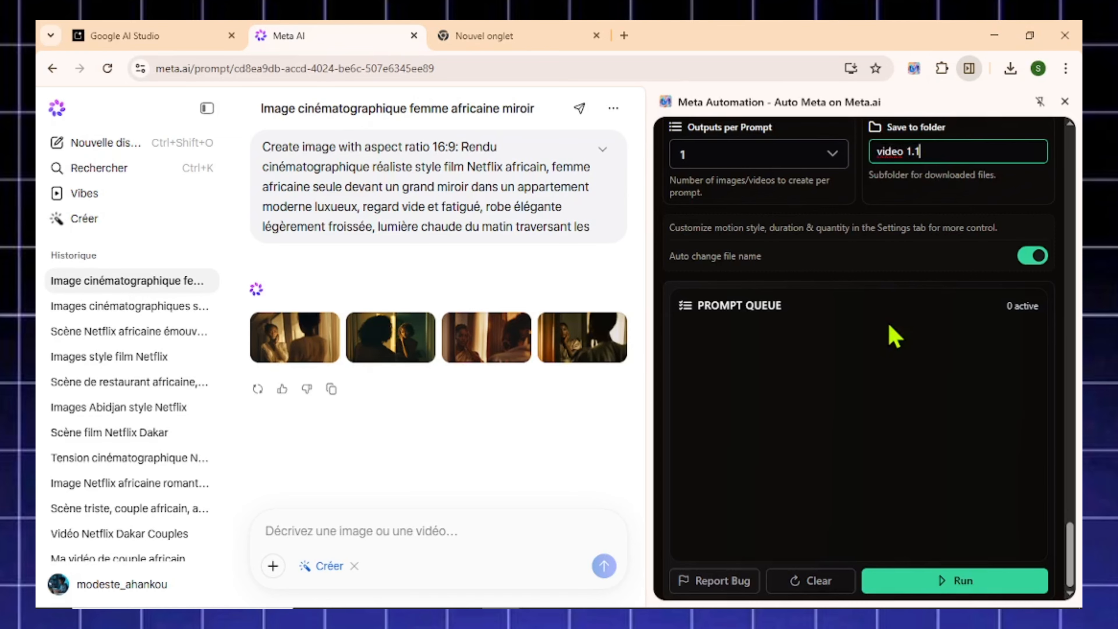
click(931, 588)
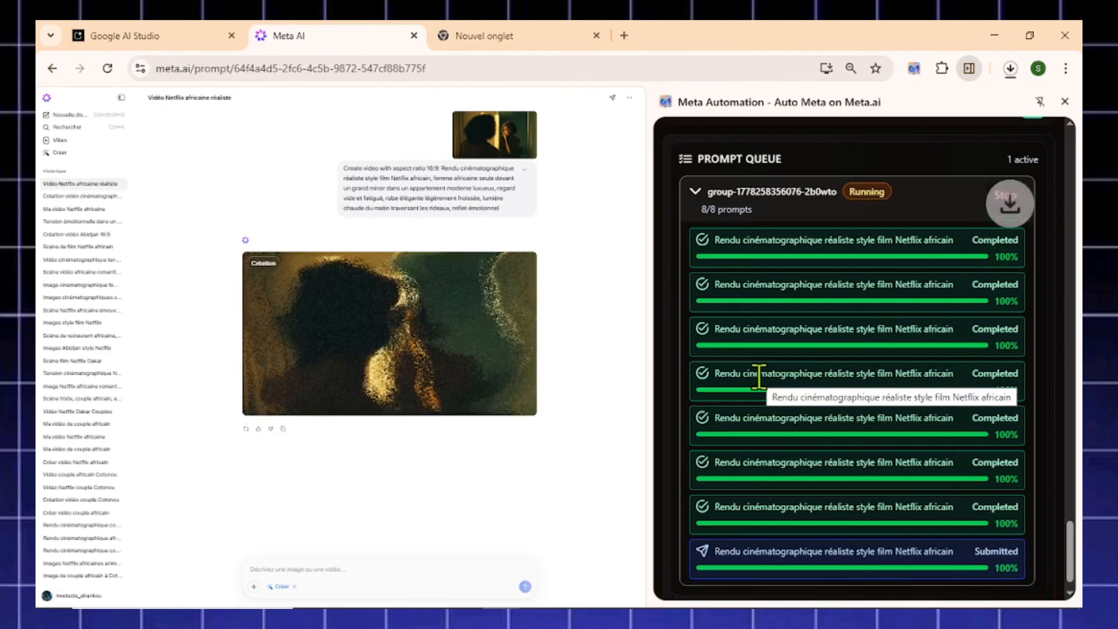
Check the completed video prompt queue and open the folder of downloaded videos in File Explorer.
key(ctrl+0)
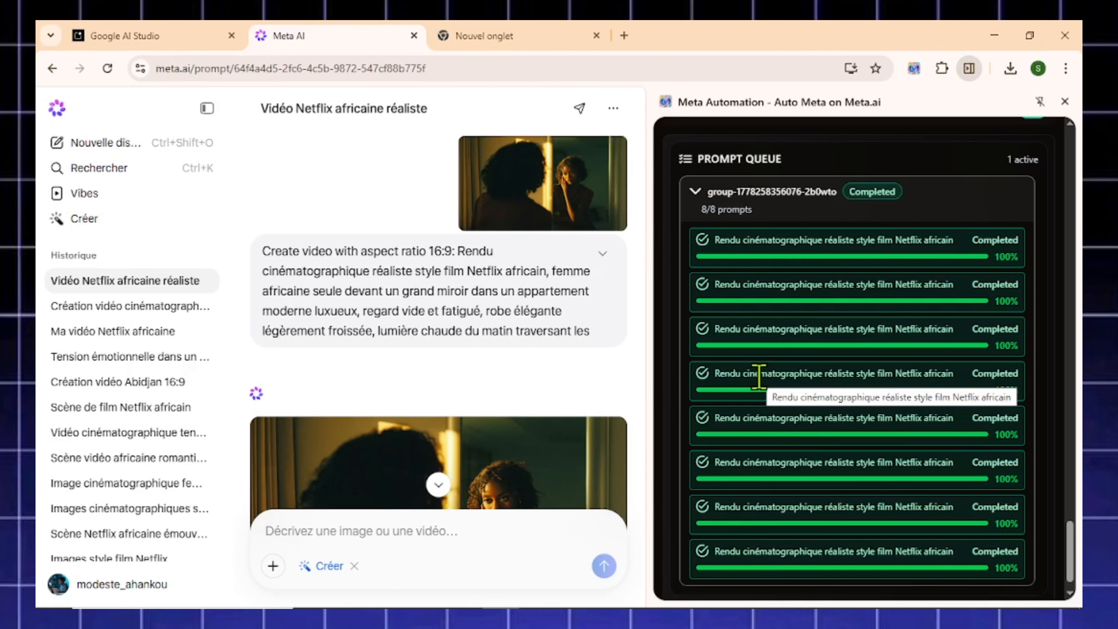
scroll(776, 460, down, 1)
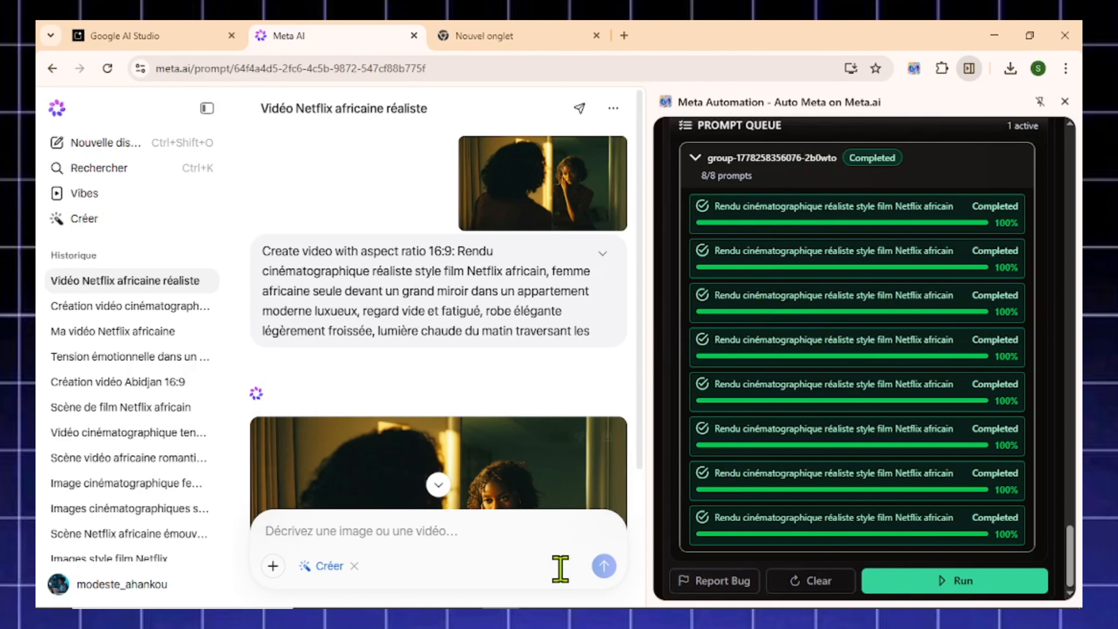
click(358, 600)
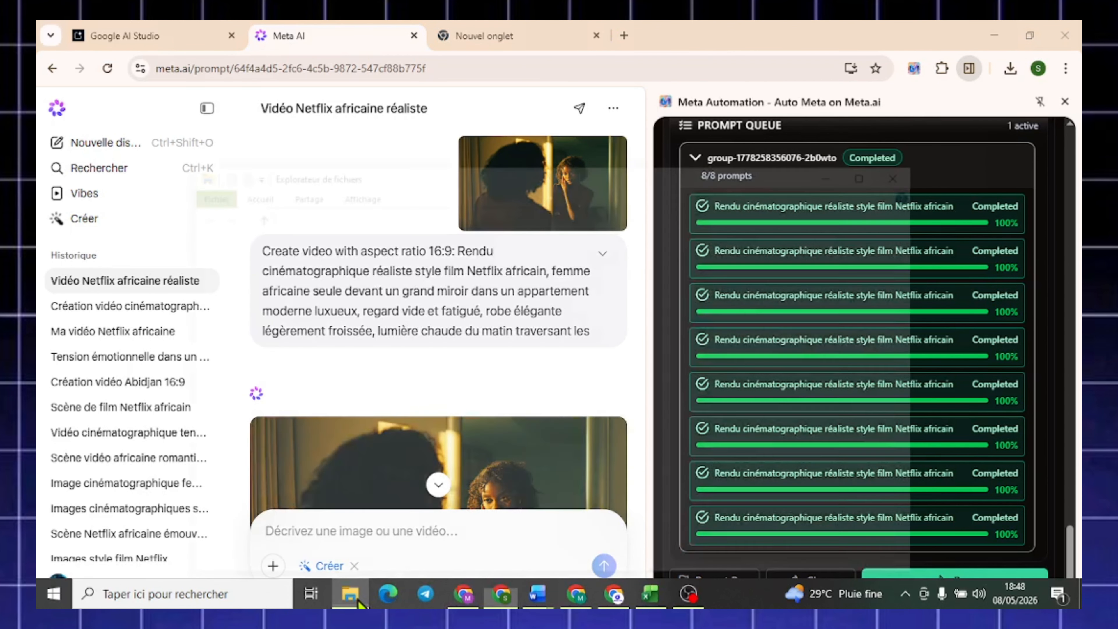
double_click(365, 420)
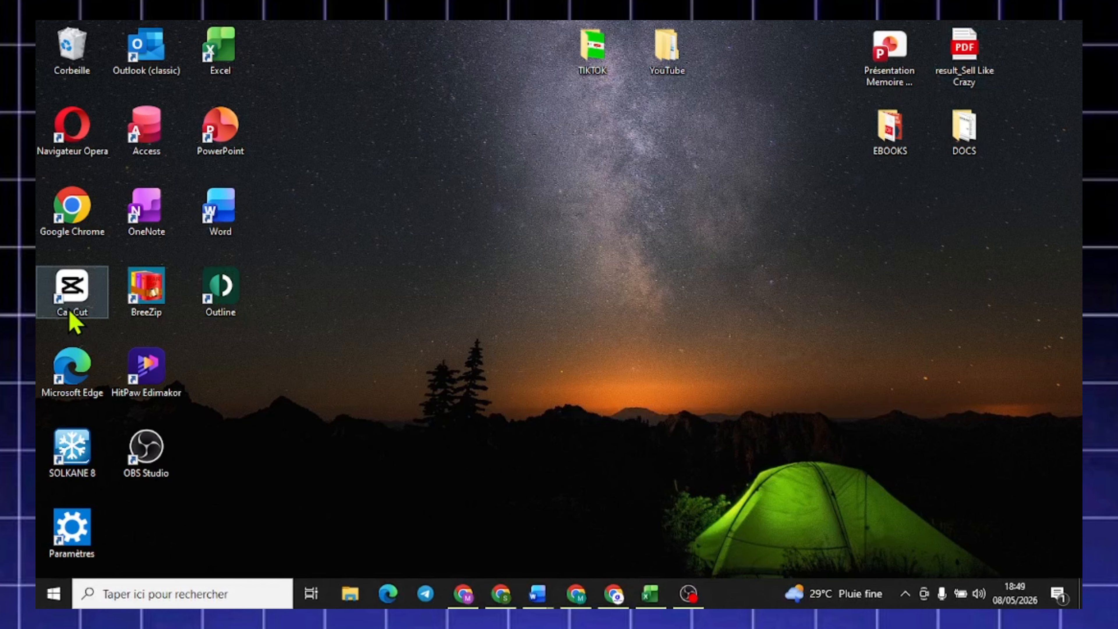
Launch CapCut and import the eight clips from the "video 1.1" folder into project 0508.
double_click(84, 293)
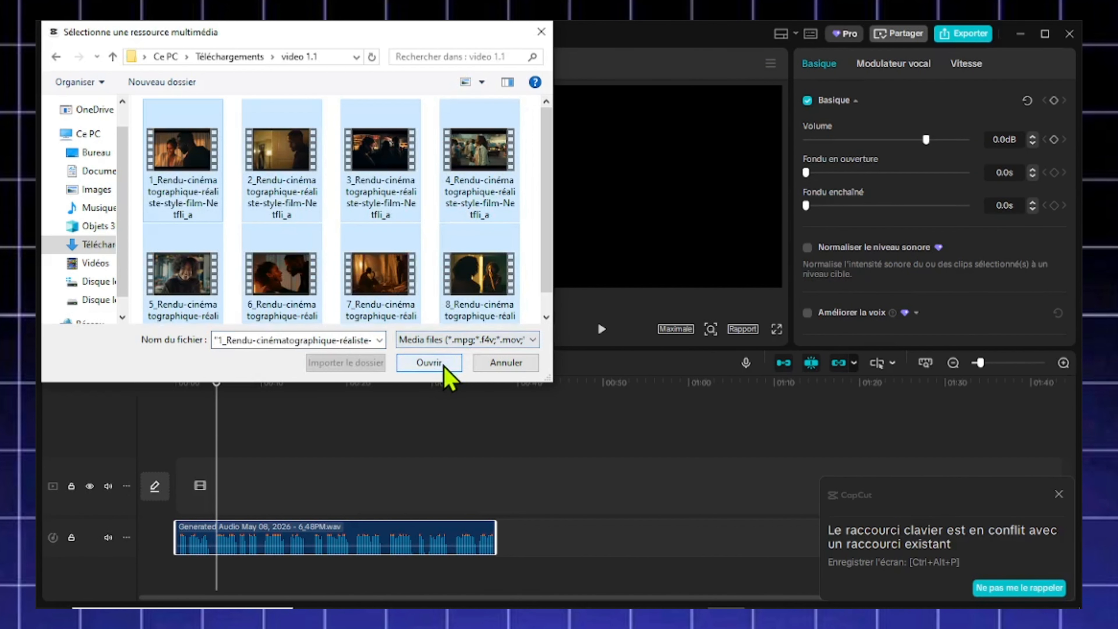
click(444, 370)
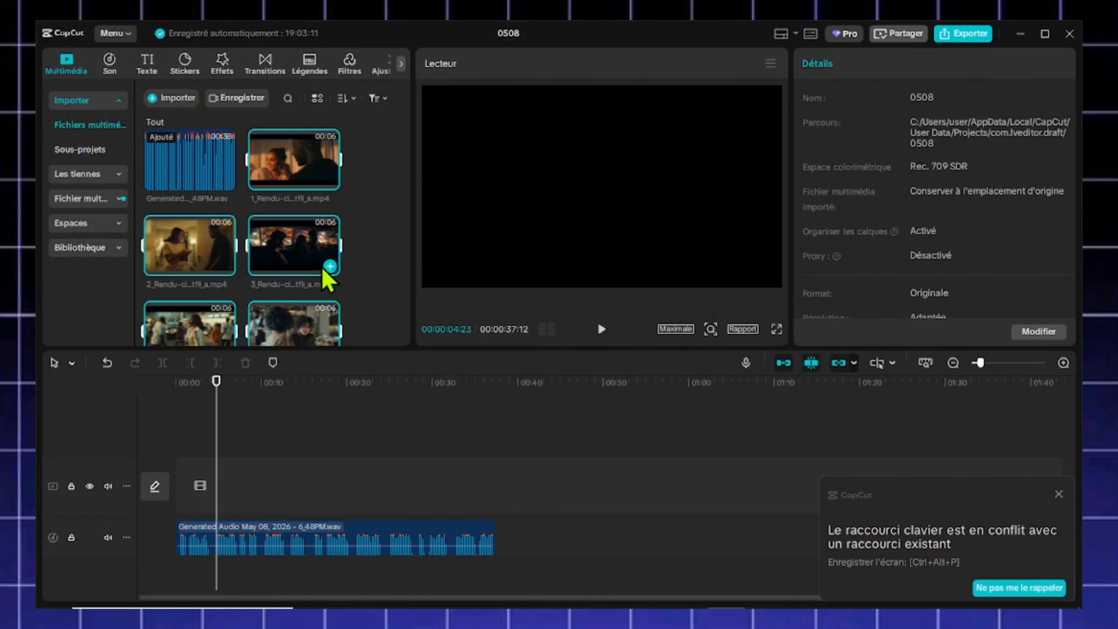
scroll(323, 269, down, 5)
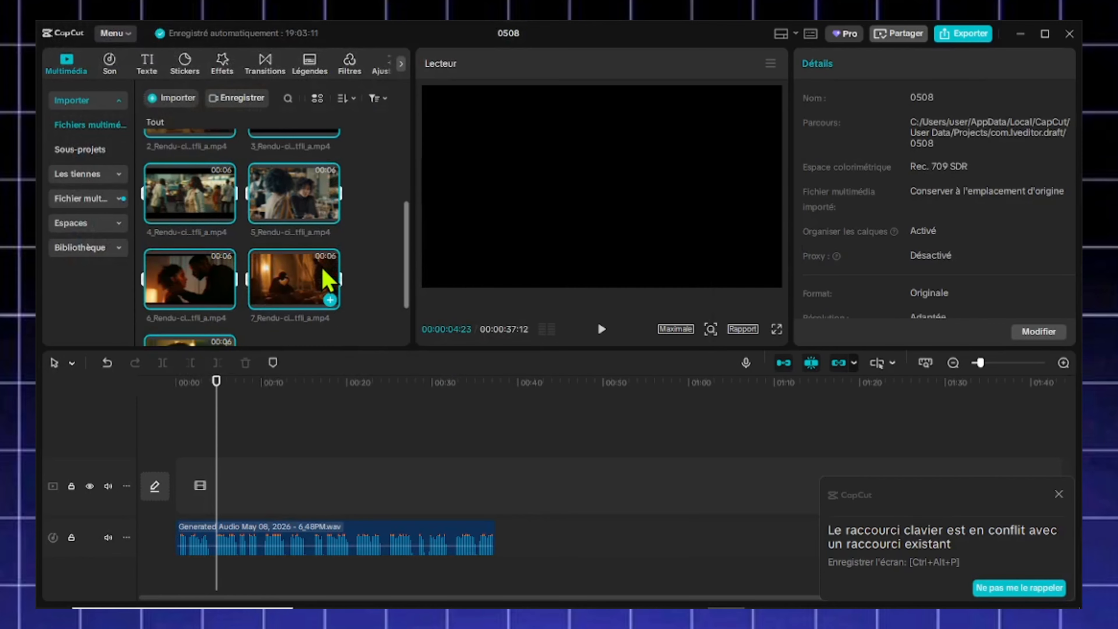
Place all eight imported clips in order on the video track above the generated audio and play the sequence from the beginning.
scroll(322, 270, up, 5)
drag(318, 225, 387, 500)
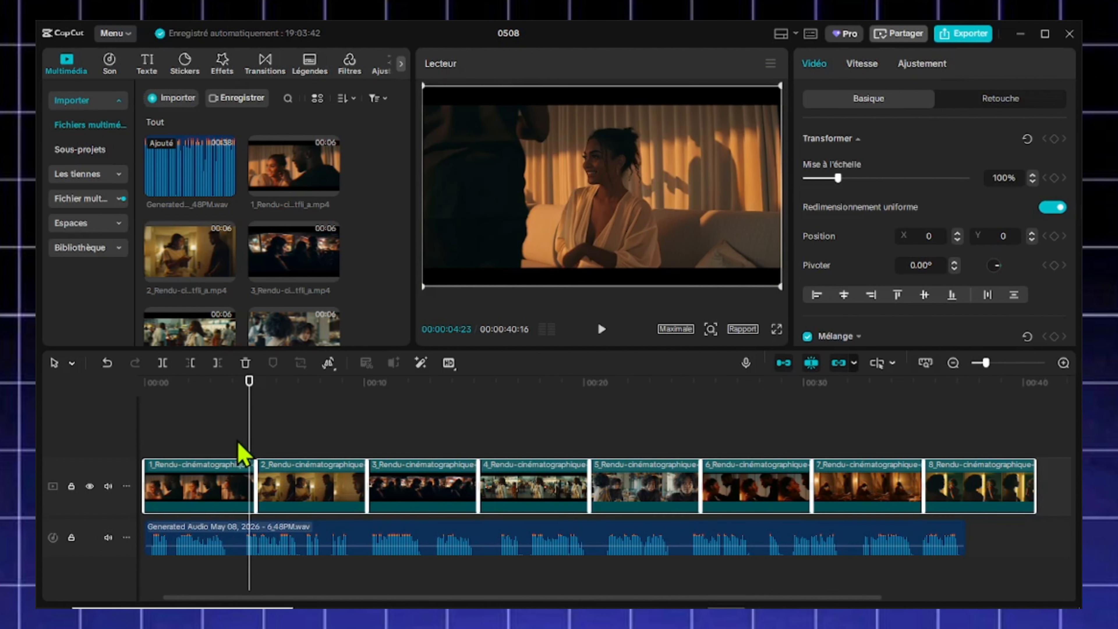
drag(249, 449, 35, 423)
key(space)
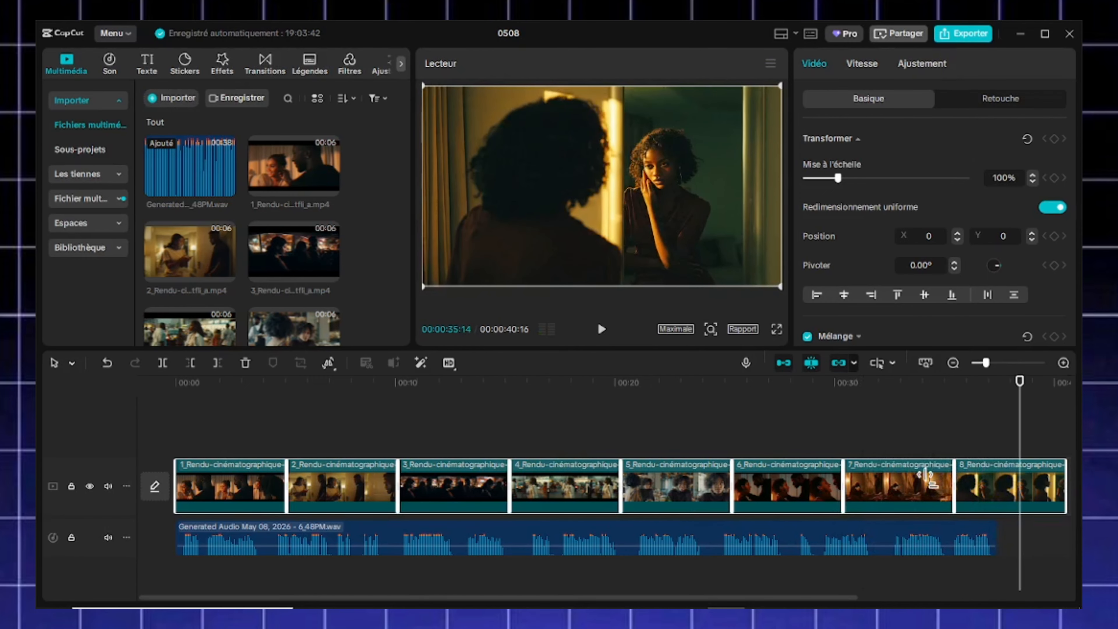
Shorten the ends of clips 7 and 6 so the video track finishes together with the audio.
drag(954, 487, 902, 481)
click(829, 495)
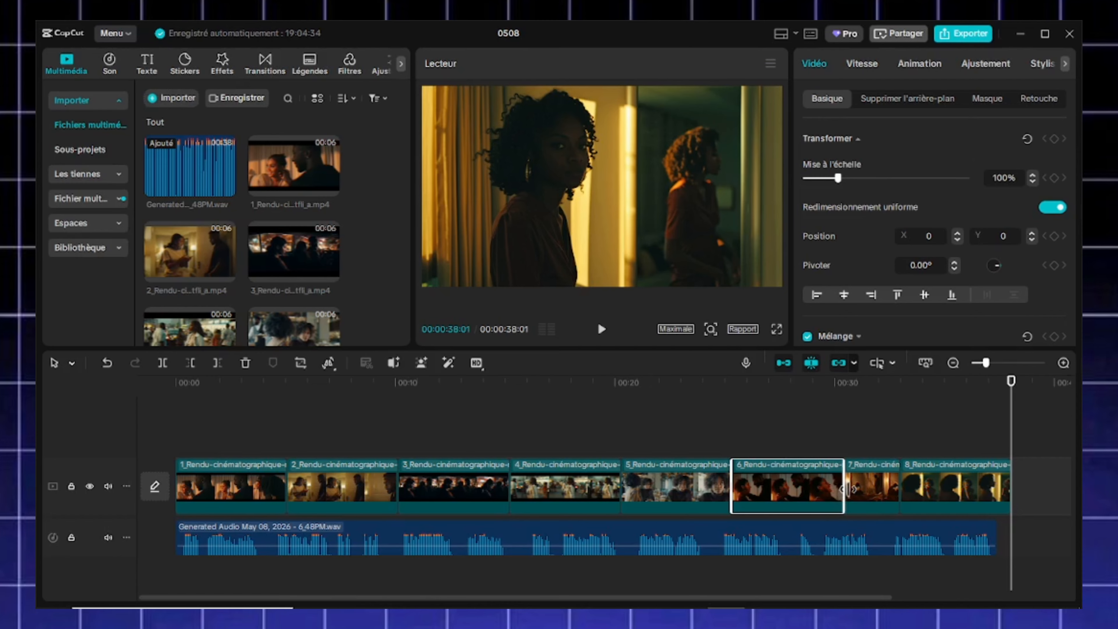
mouse_move(838, 489)
mouse_down()
mouse_move(811, 492)
mouse_move(864, 495)
mouse_move(757, 489)
mouse_move(824, 486)
mouse_up()
click(775, 392)
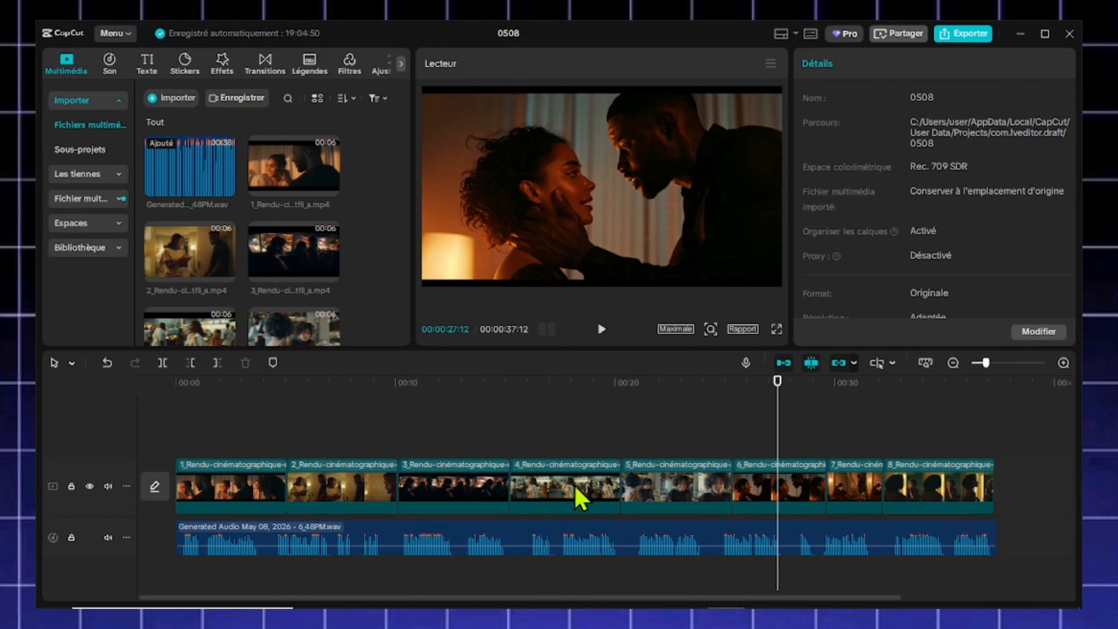
Select all eight video clips and scale them to 121% in a 16:9 frame.
drag(1013, 507, 247, 487)
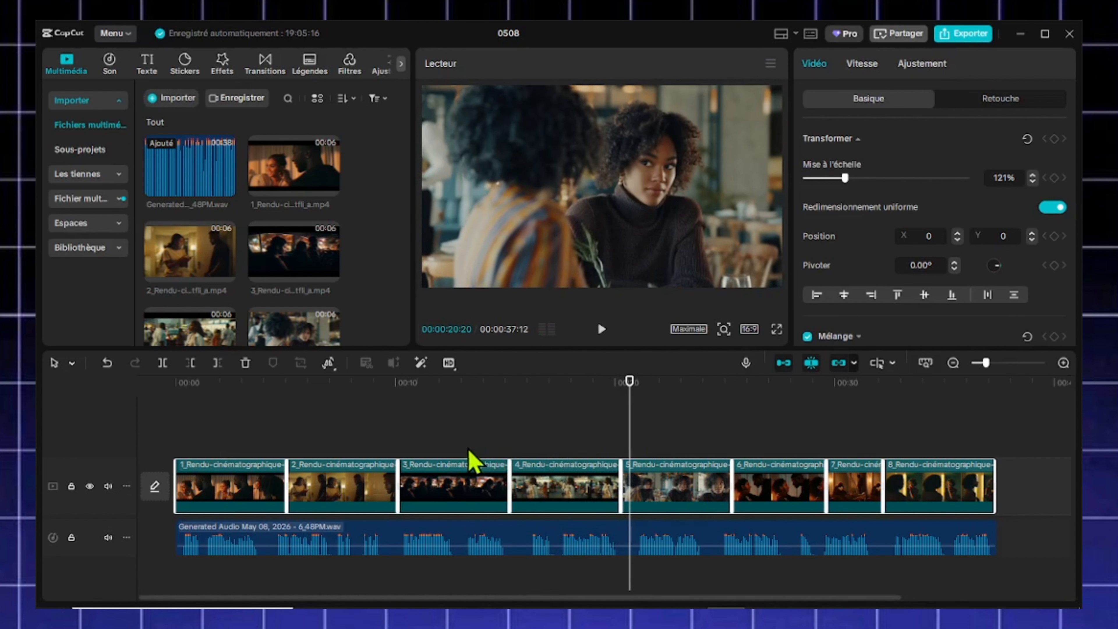
Add the "Torsion avec vrille" transition at the cut between clips 2 and 3.
click(400, 445)
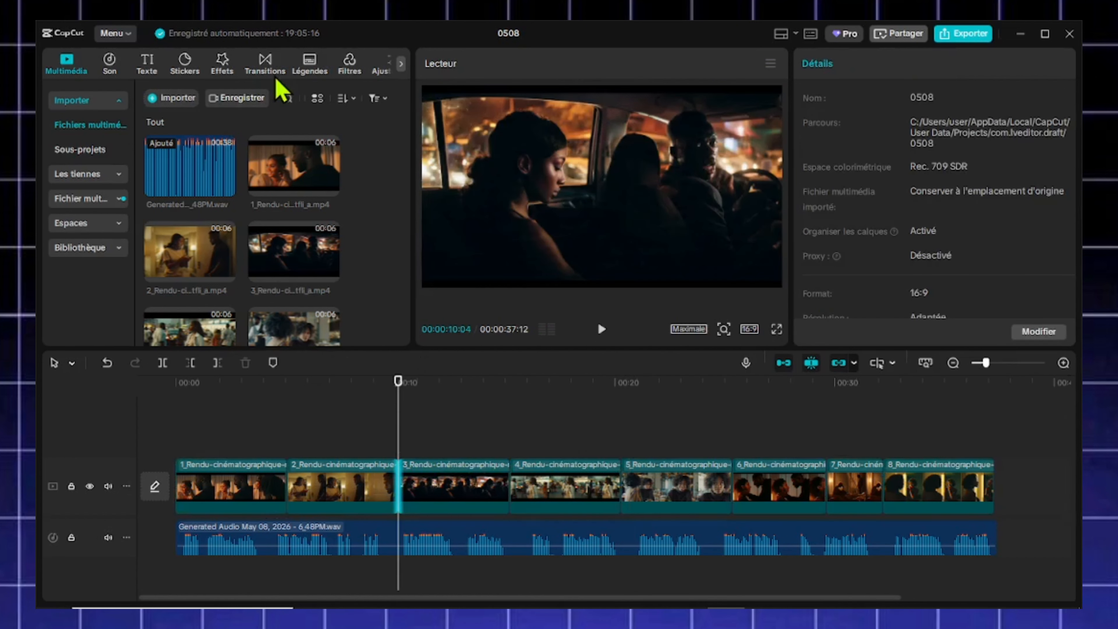
click(265, 66)
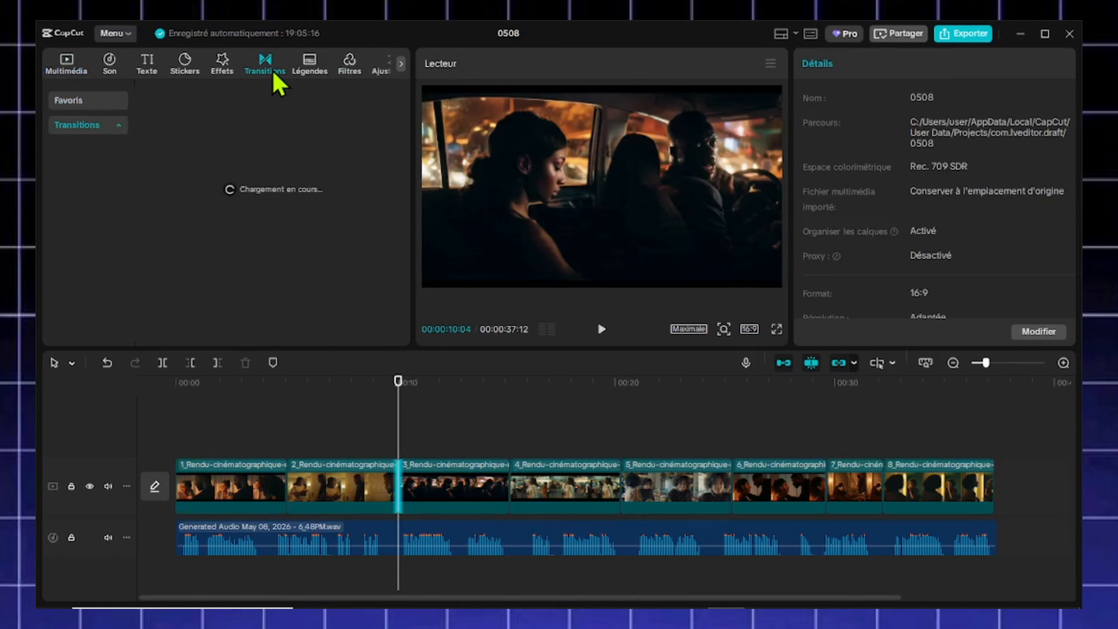
drag(254, 229, 389, 502)
click(642, 372)
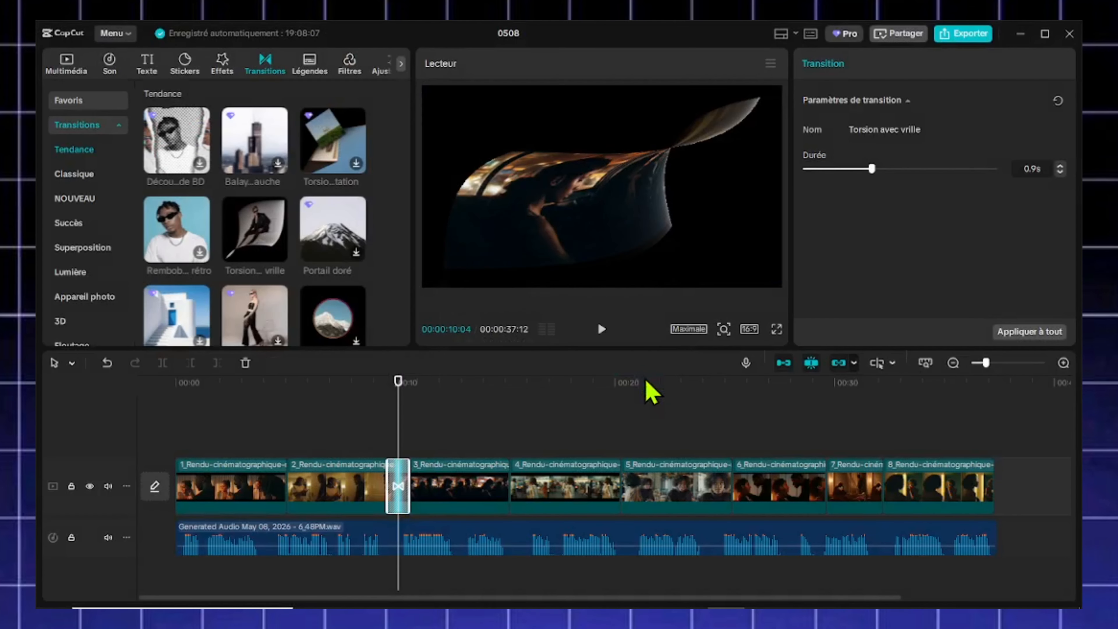
Set the transition's duration to 0.1 s and apply it to all the clips.
drag(865, 166, 810, 176)
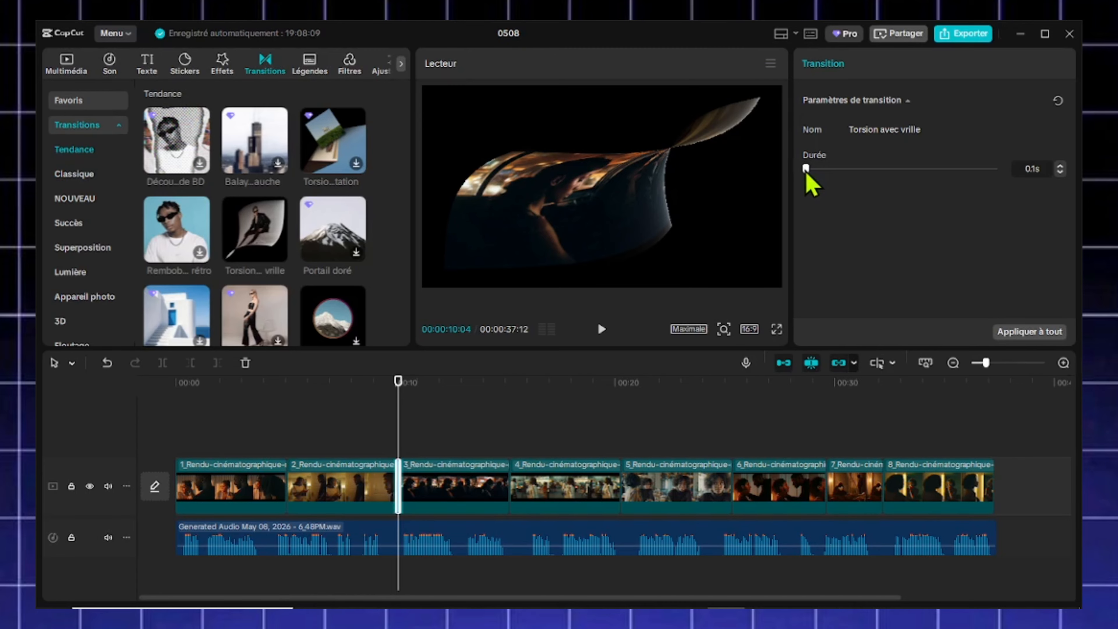
click(1042, 331)
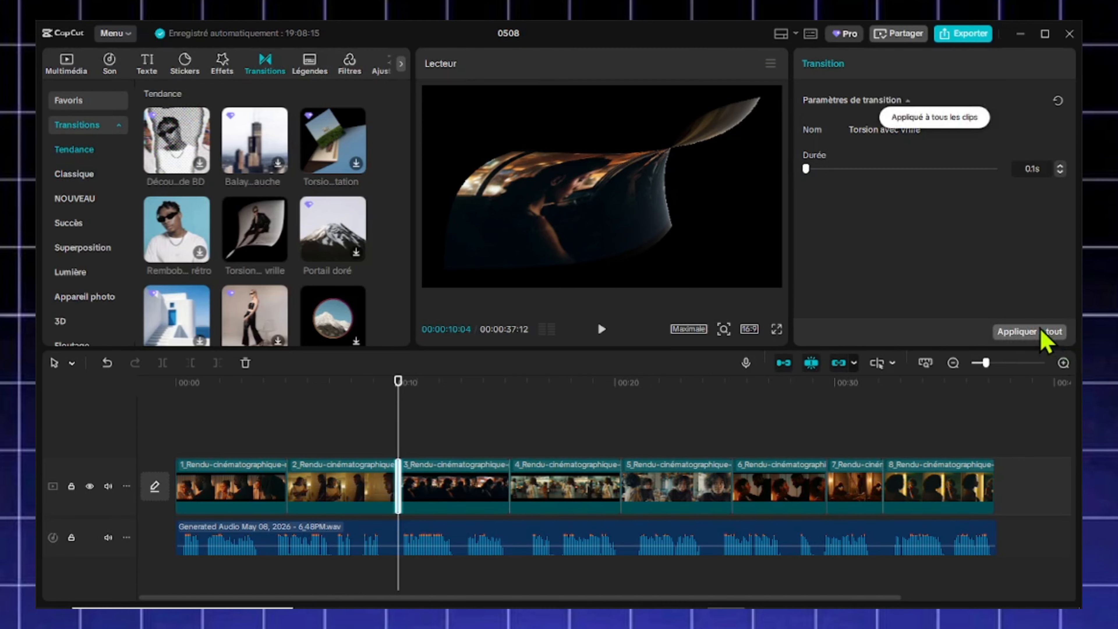
Play the timeline around the cut between clips 2 and 3 to check the transition.
click(372, 389)
key(space)
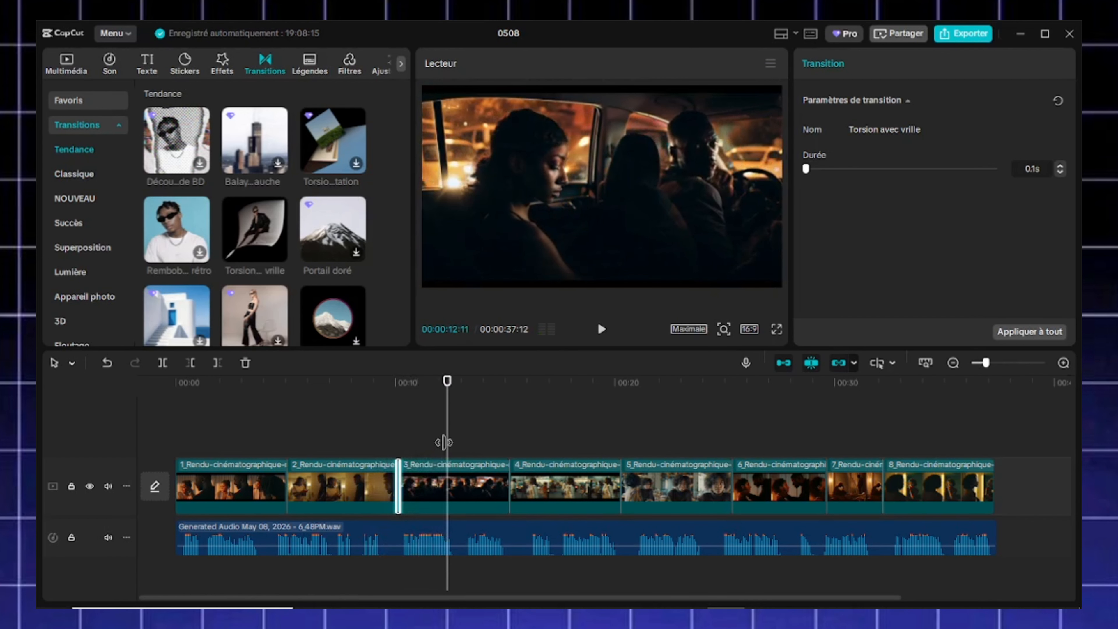
drag(447, 441, 444, 442)
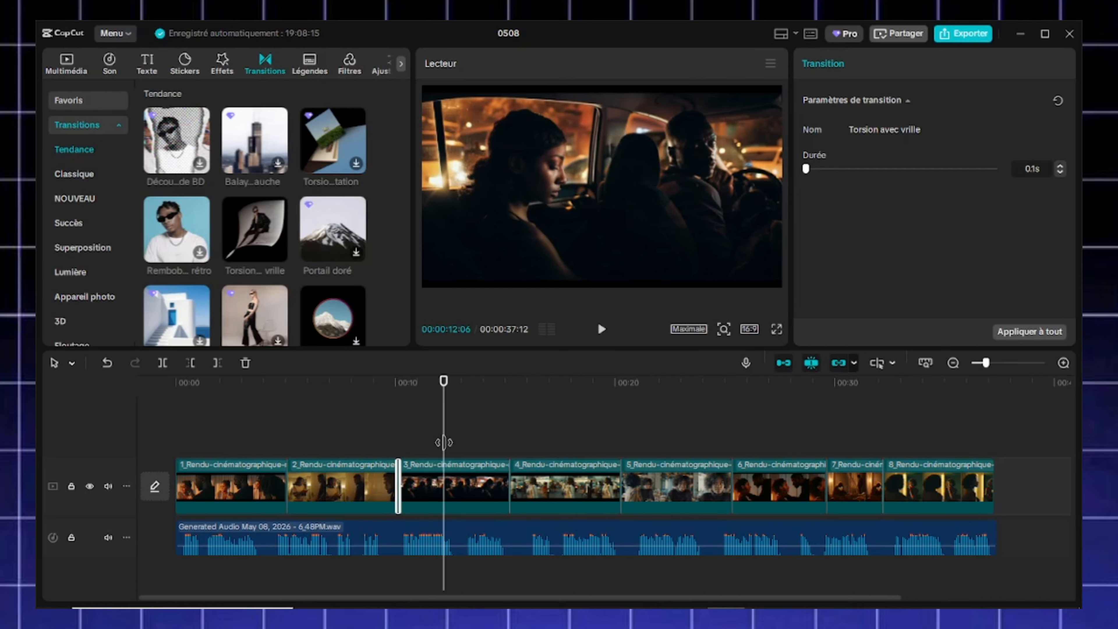
click(412, 426)
key(space)
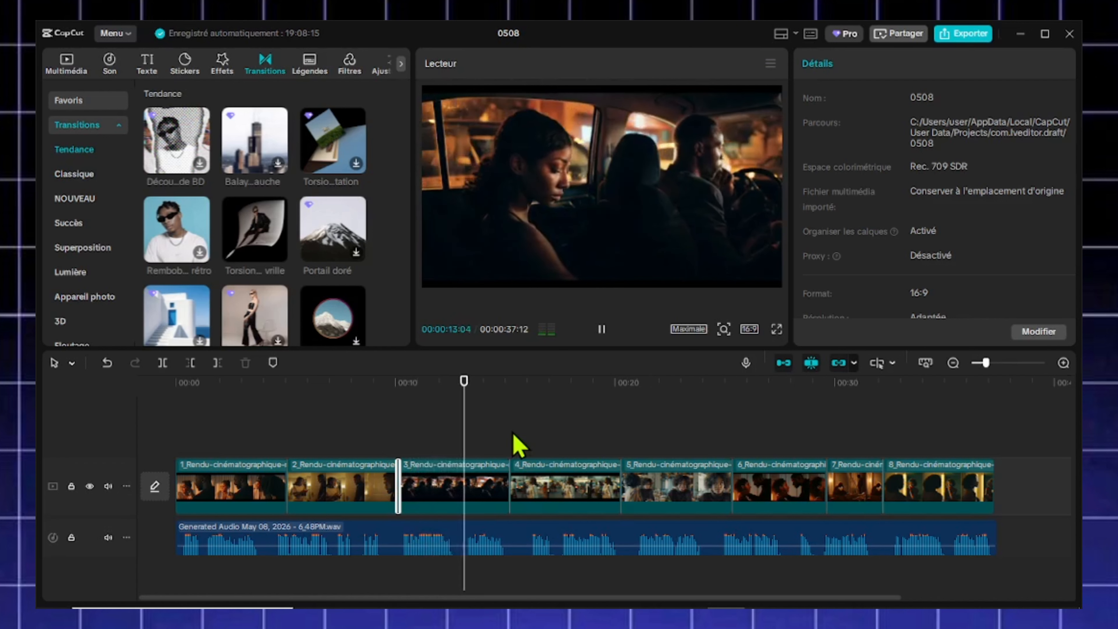
key(space)
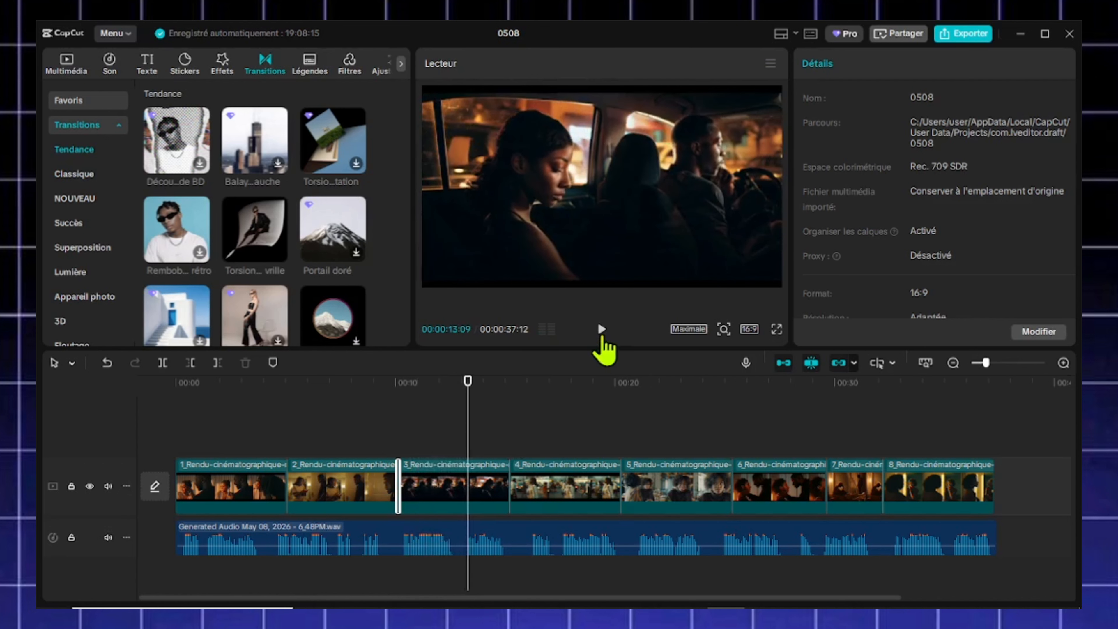
Export the project as a video named "demo jalousie amoreuse".
click(963, 41)
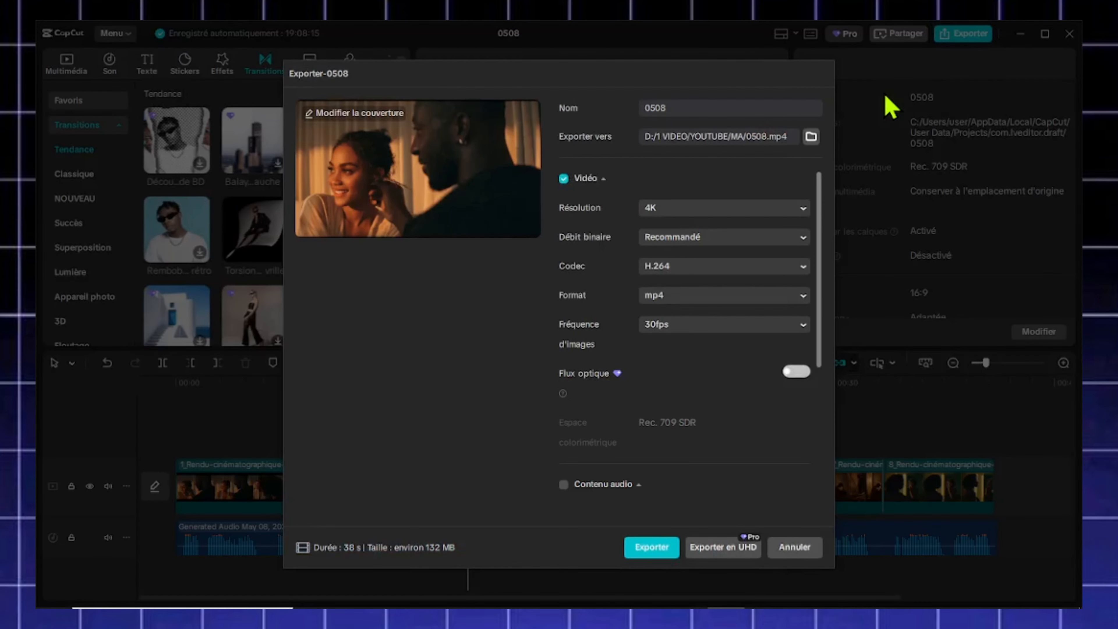
click(709, 108)
text(demo jalousie amoreuse)
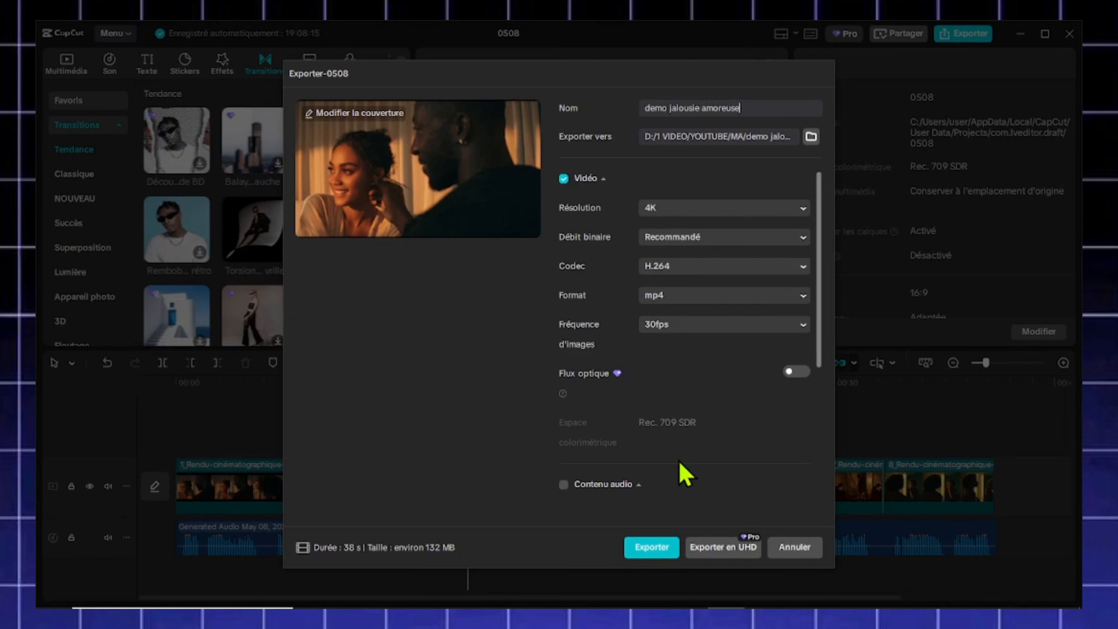
click(634, 553)
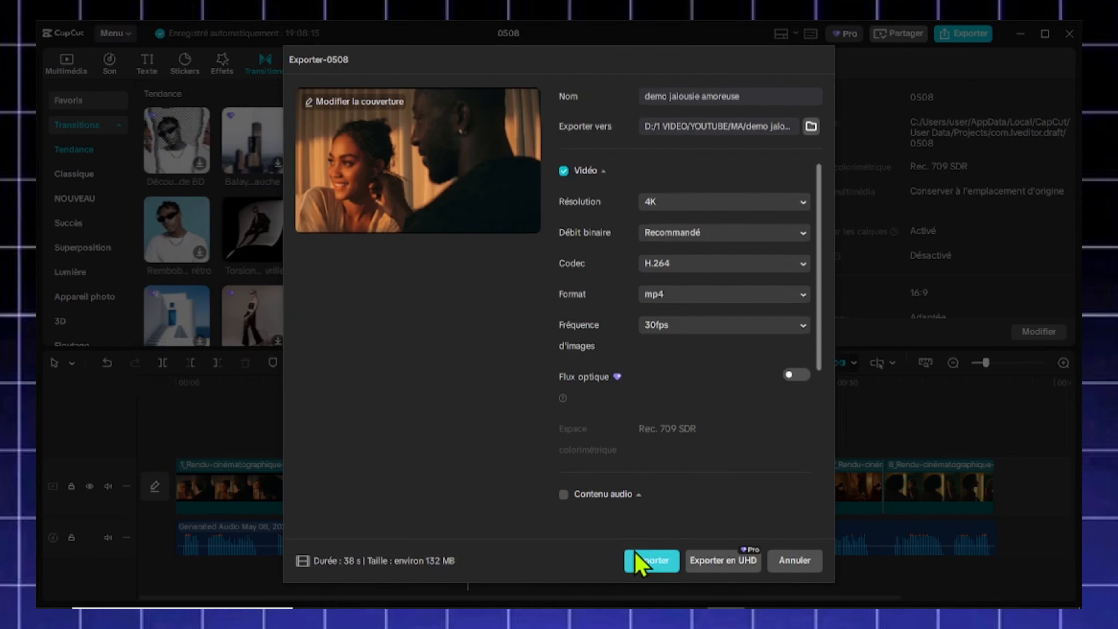